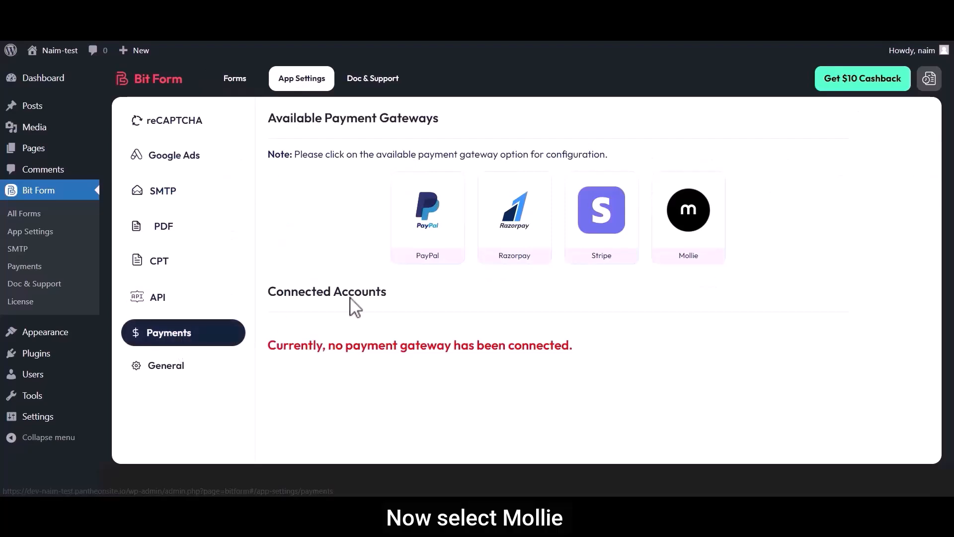
# - Open the configuration settings of the Mollie payment gateway
pyautogui.click(699, 218)
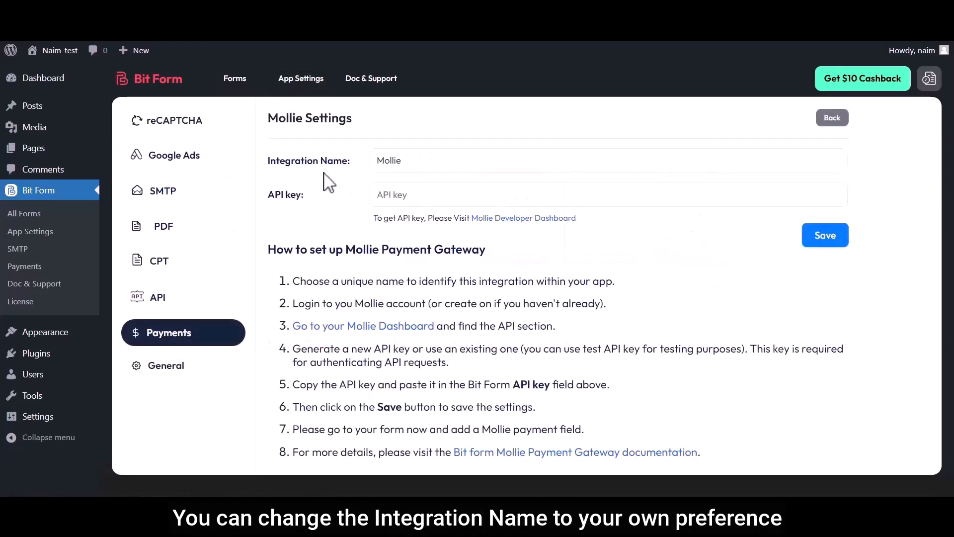
pyautogui.moveTo(268, 161); pyautogui.dragTo(414, 163)
pyautogui.click(347, 162)
pyautogui.click(415, 171)
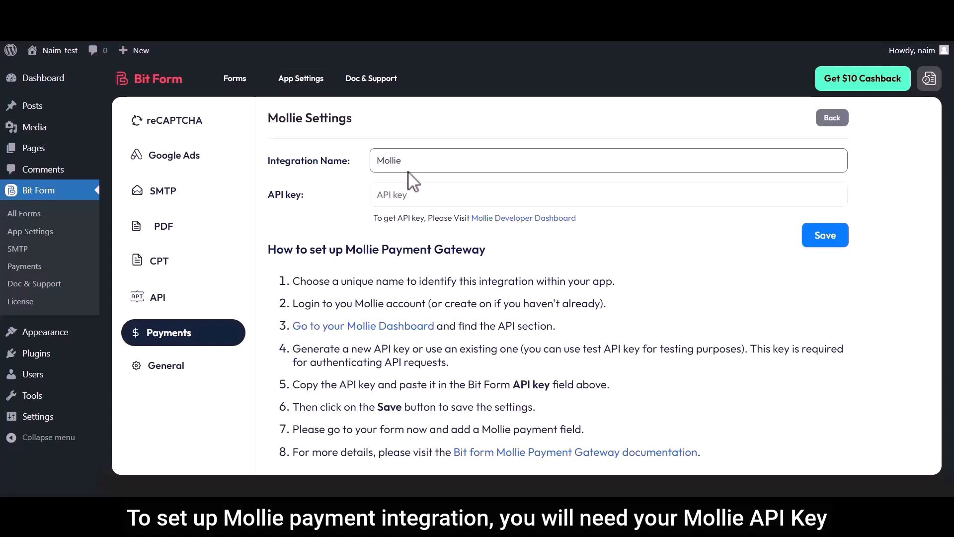
pyautogui.moveTo(274, 198); pyautogui.dragTo(302, 199)
pyautogui.click(301, 199)
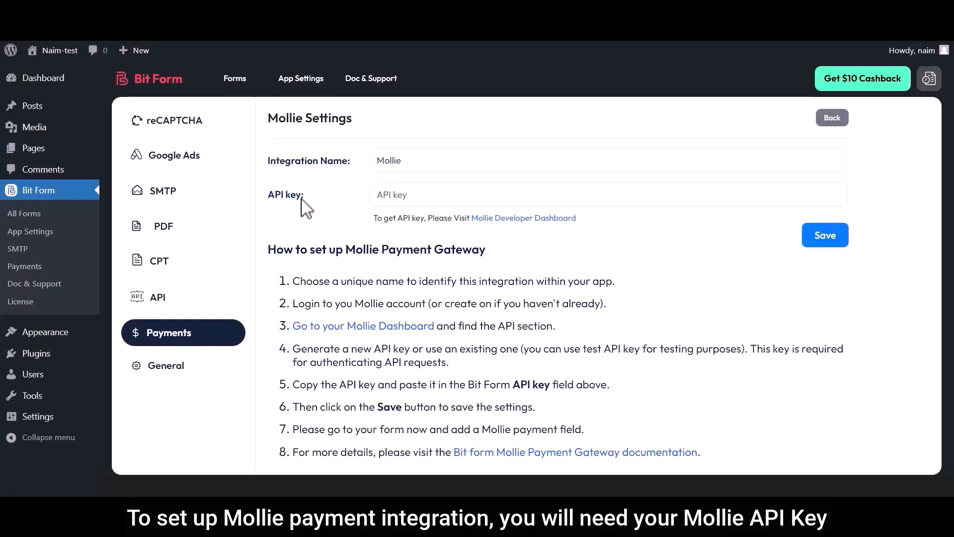
# - Go to the Mollie Developer Dashboard and turn on Test mode
pyautogui.click(502, 224)
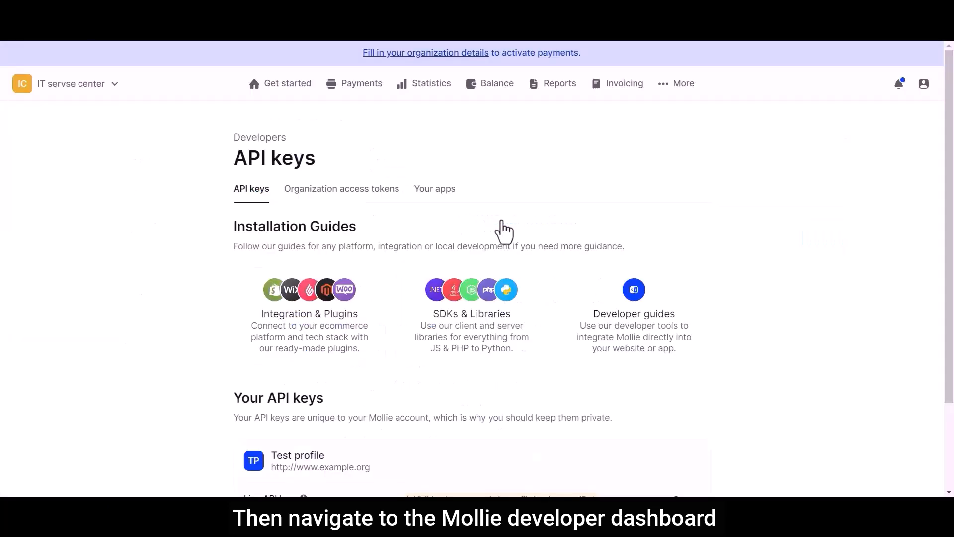
pyautogui.click(675, 85)
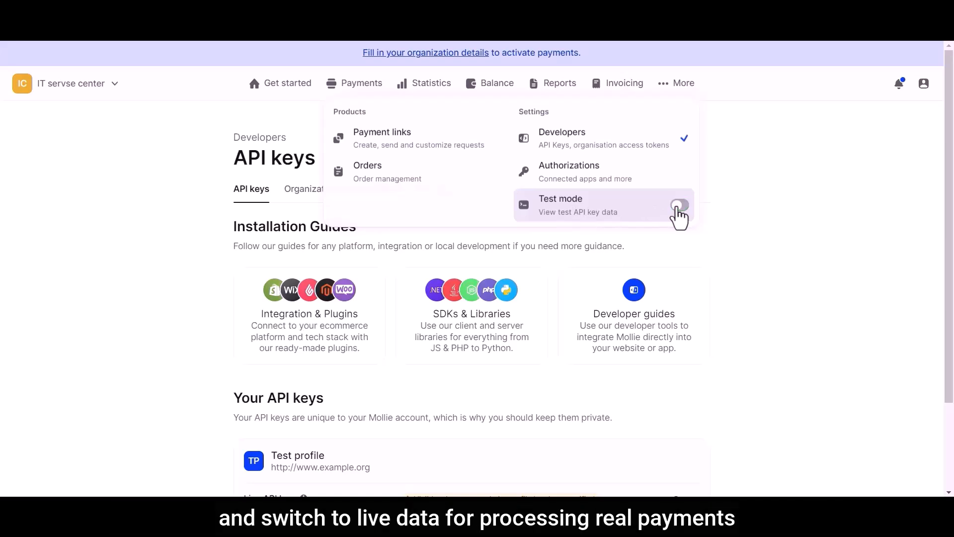
pyautogui.click(681, 206)
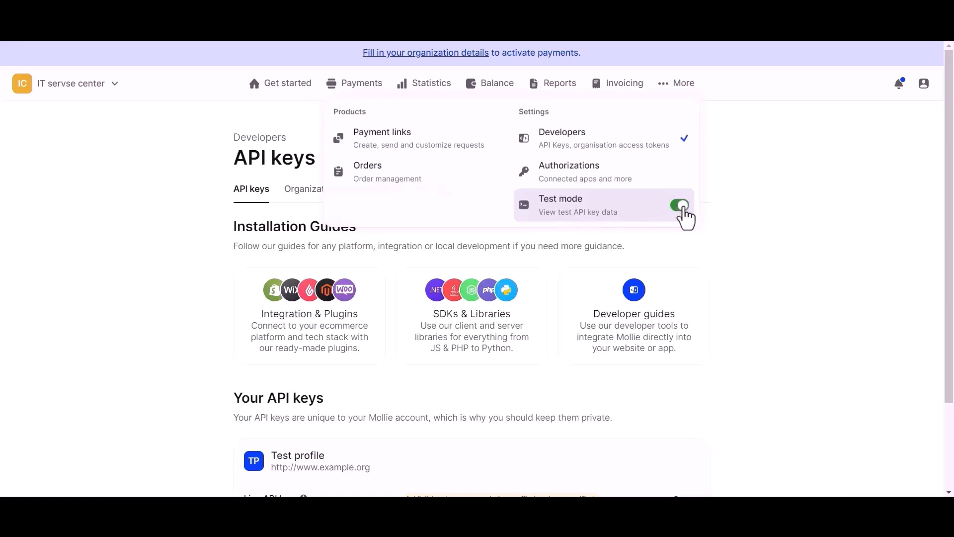
# - Copy the Test API key of the Test profile from the developers' API keys page
pyautogui.click(562, 145)
pyautogui.scroll(-2, 563, 144)
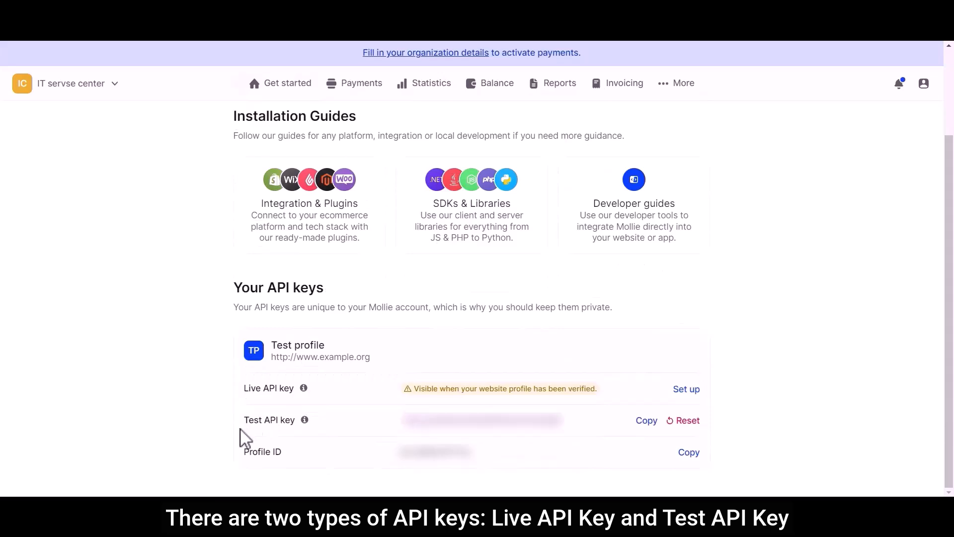
pyautogui.click(647, 422)
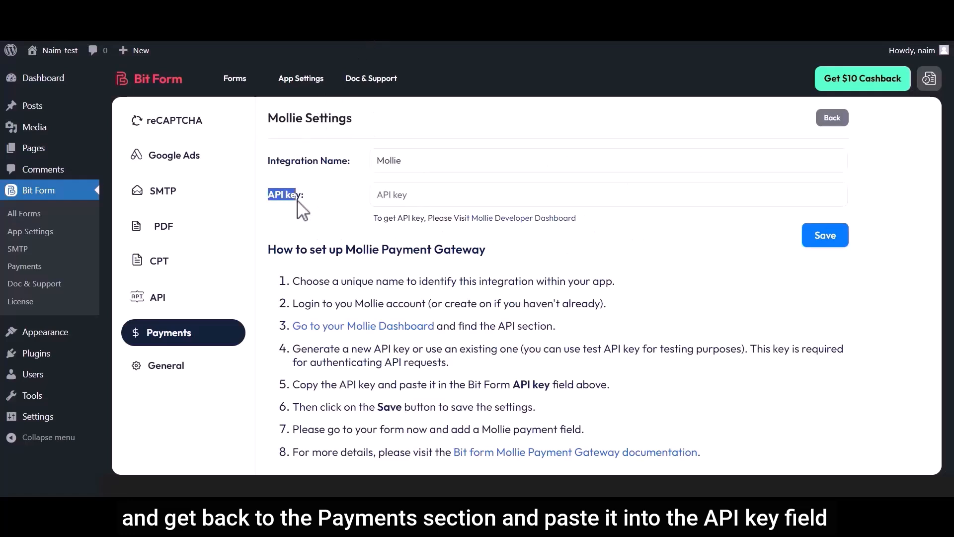
# - Paste the copied API key into the Mollie settings in Bit Form and save the integration
pyautogui.click(402, 201)
pyautogui.hotkey('ctrl', 'v')
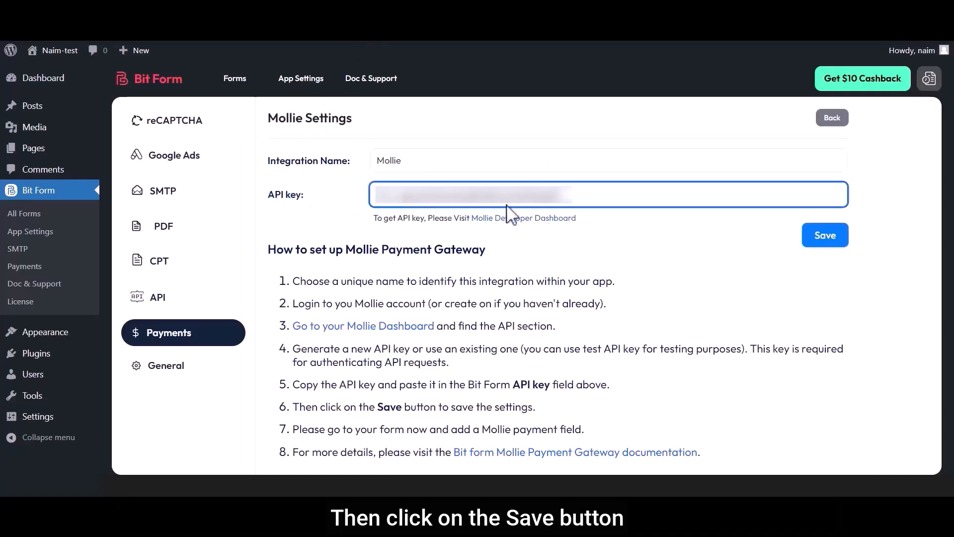
pyautogui.click(826, 236)
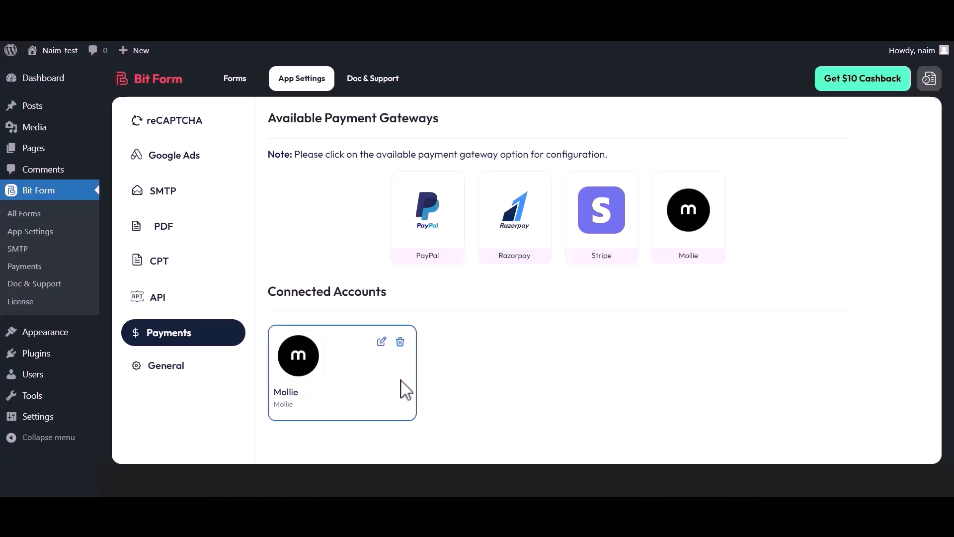
# - From the connected Mollie account, go to the Mollie dashboard's payment settings and activate Cards as an online payment method
pyautogui.click(312, 367)
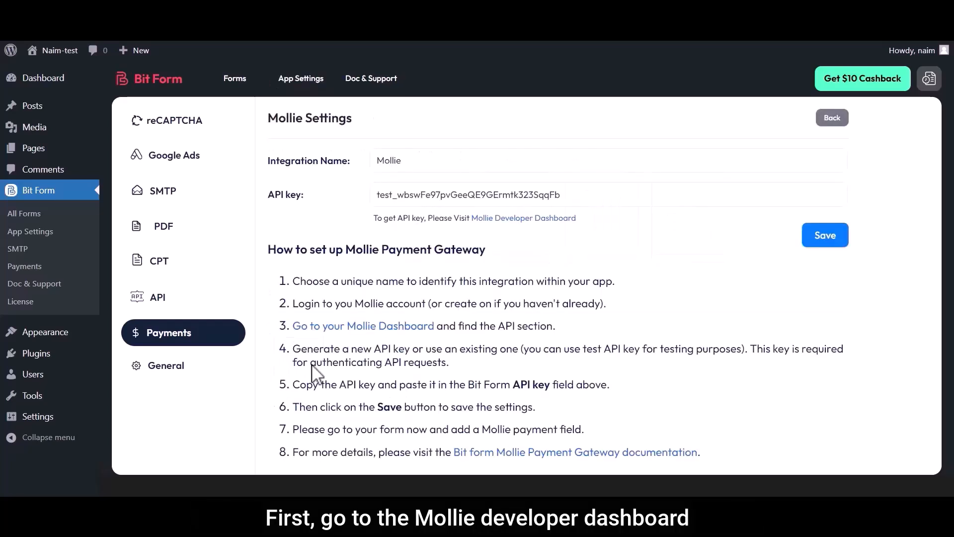
pyautogui.click(520, 219)
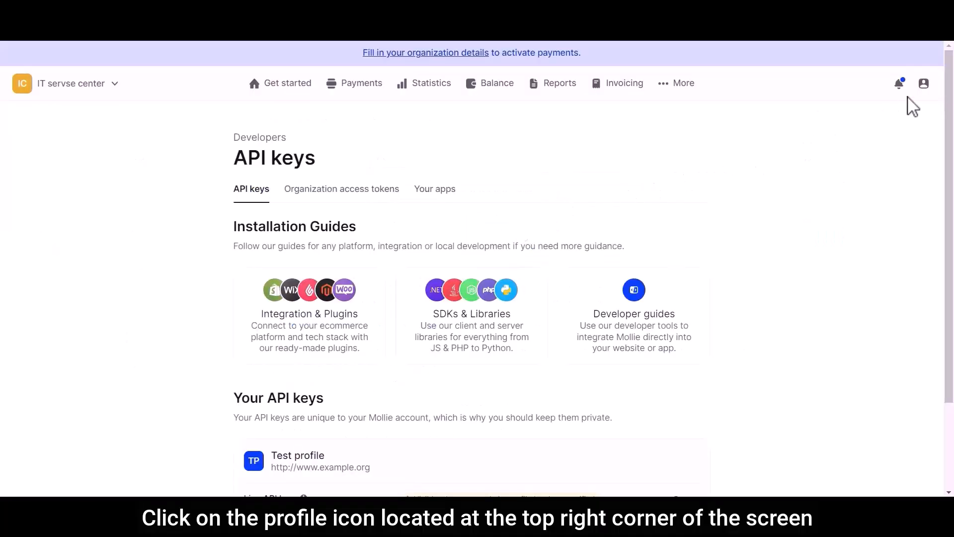
pyautogui.click(924, 85)
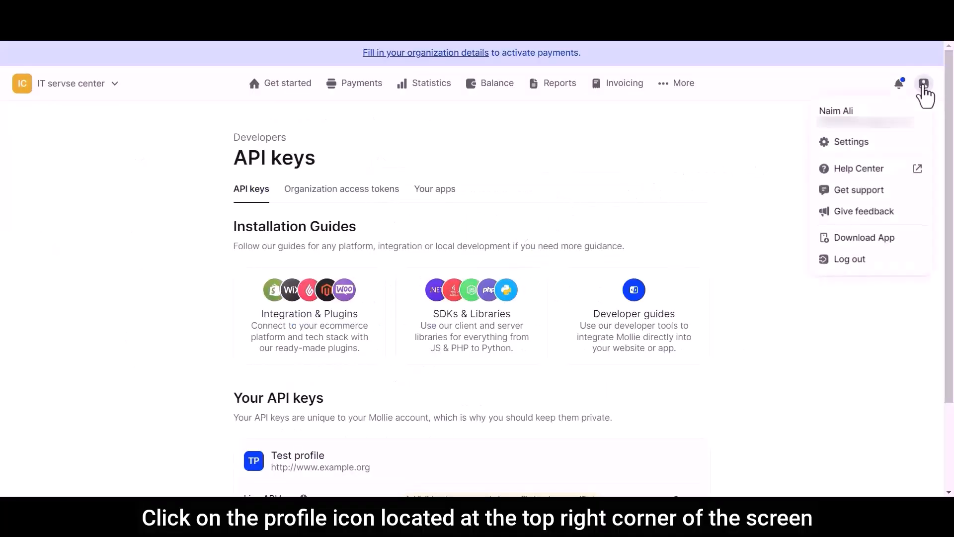
pyautogui.click(851, 144)
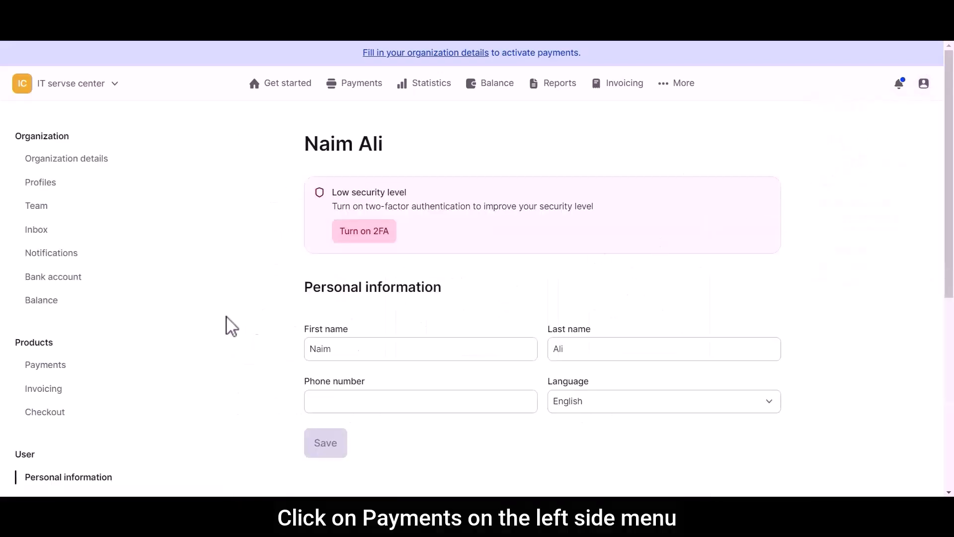
pyautogui.click(35, 368)
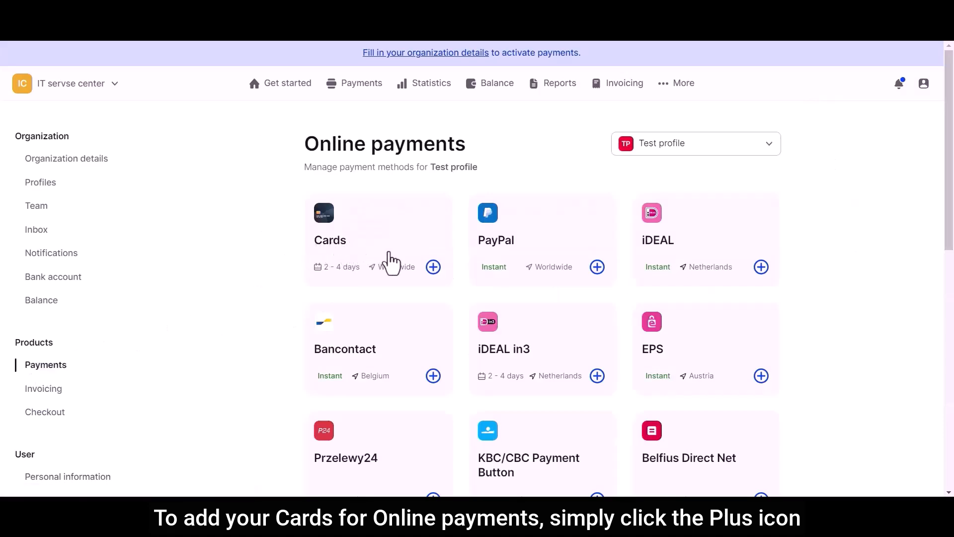
pyautogui.click(433, 267)
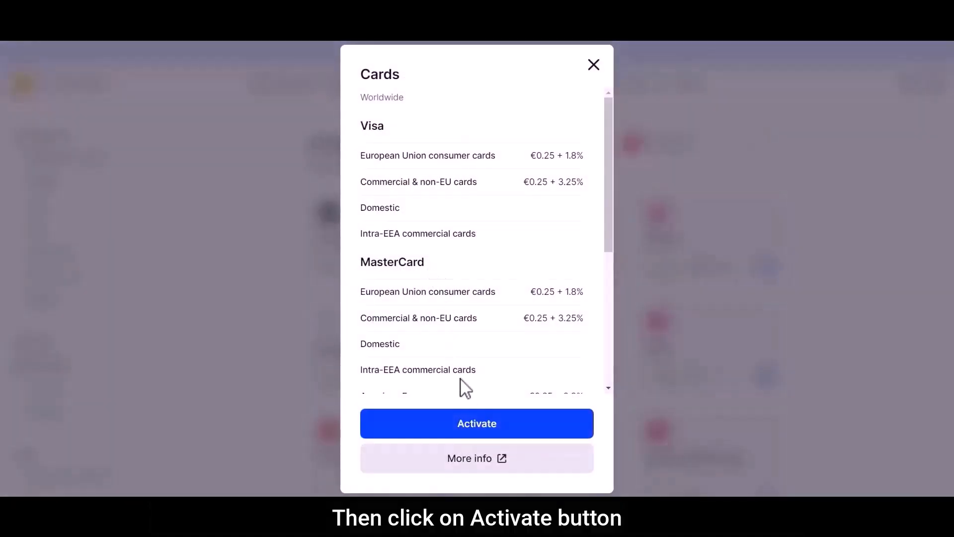
pyautogui.click(475, 426)
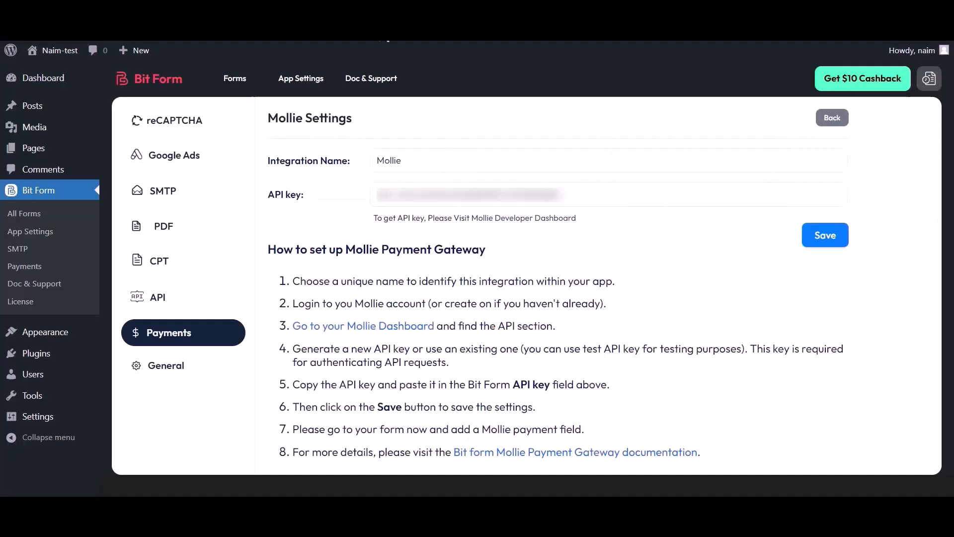
# - Open Payment Form in the Bit Form builder and add a Mollie field between the Email field and the Submit button
pyautogui.click(239, 81)
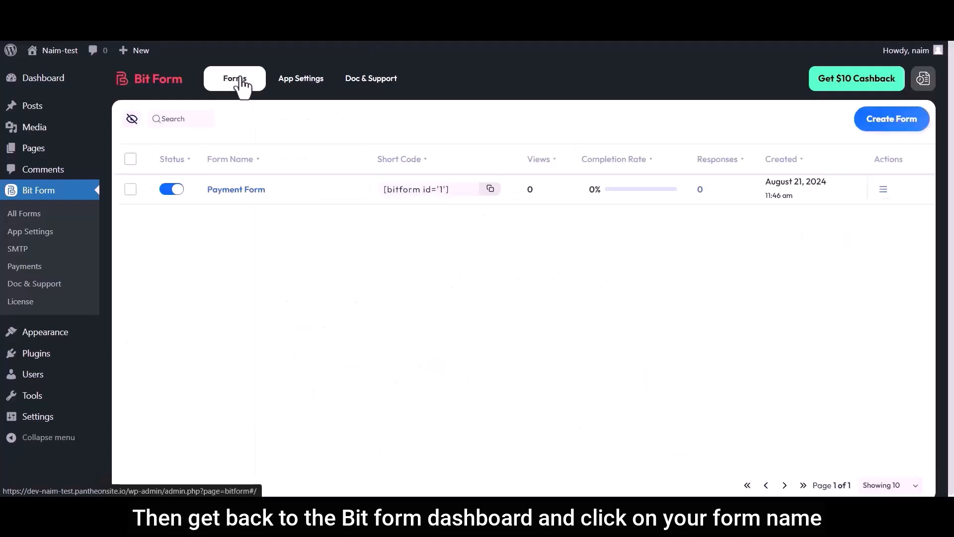
pyautogui.click(236, 192)
pyautogui.click(46, 106)
pyautogui.write('Mollie')
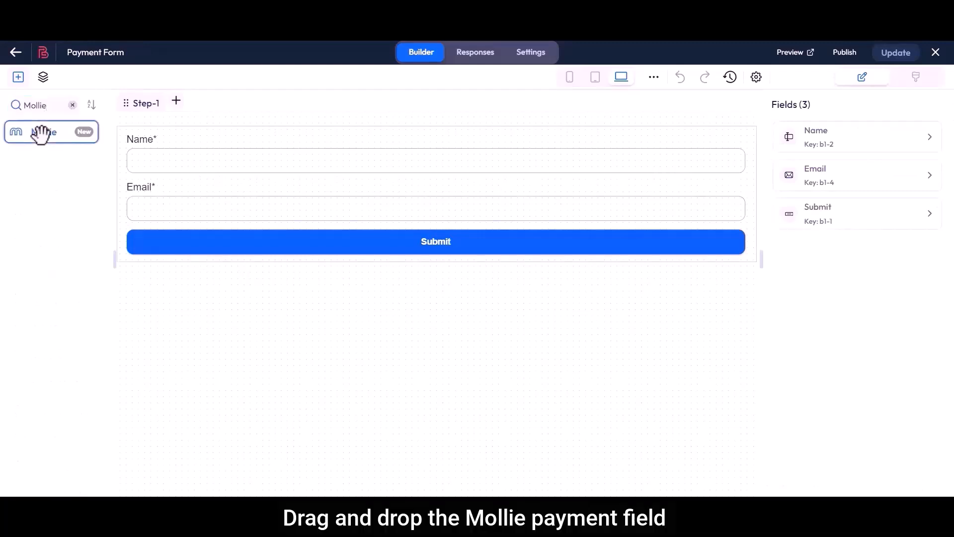
pyautogui.moveTo(41, 133); pyautogui.dragTo(184, 246)
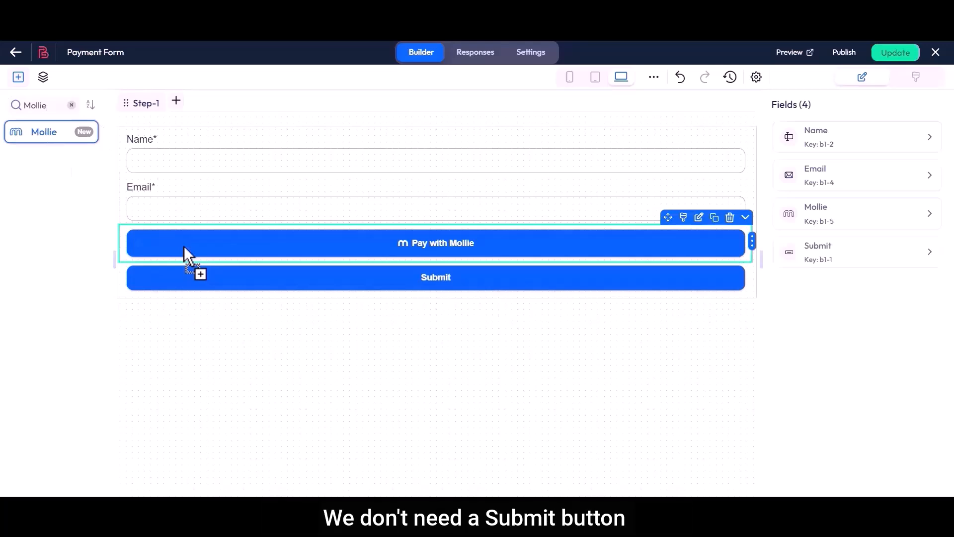
# - Remove the Submit button from the form
pyautogui.click(479, 260)
pyautogui.rightClick(452, 282)
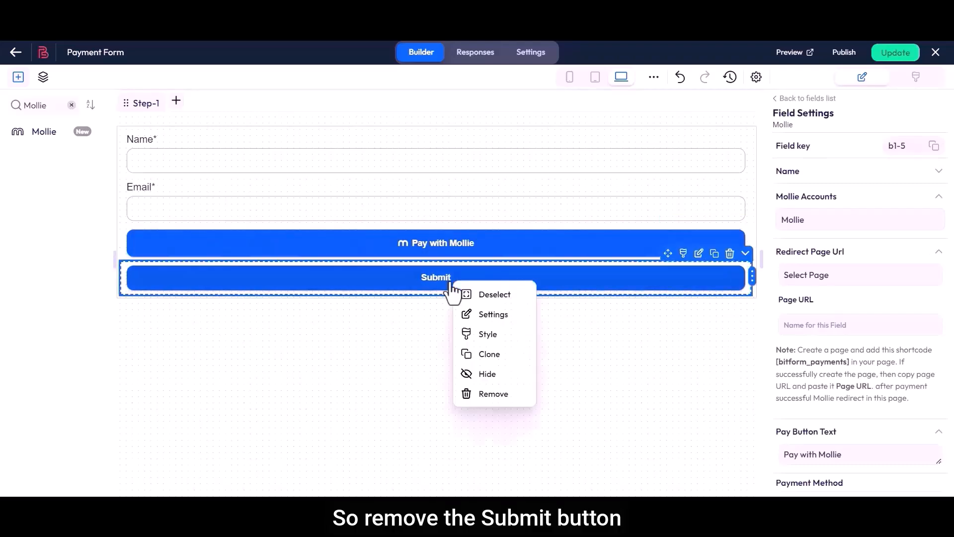
pyautogui.click(494, 395)
pyautogui.click(517, 476)
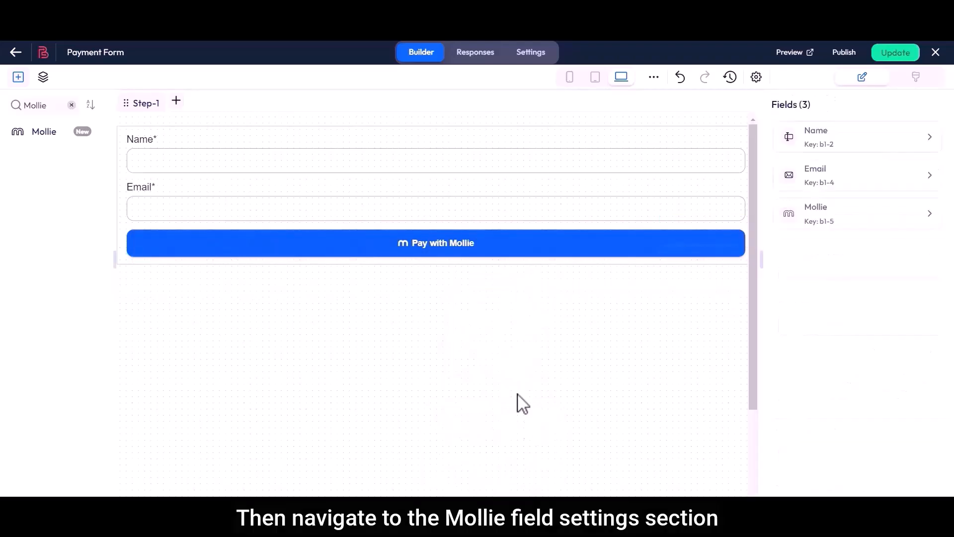
# - Open the Mollie field's settings and copy the [bitform_payments] shortcode from the redirect page note
pyautogui.click(508, 254)
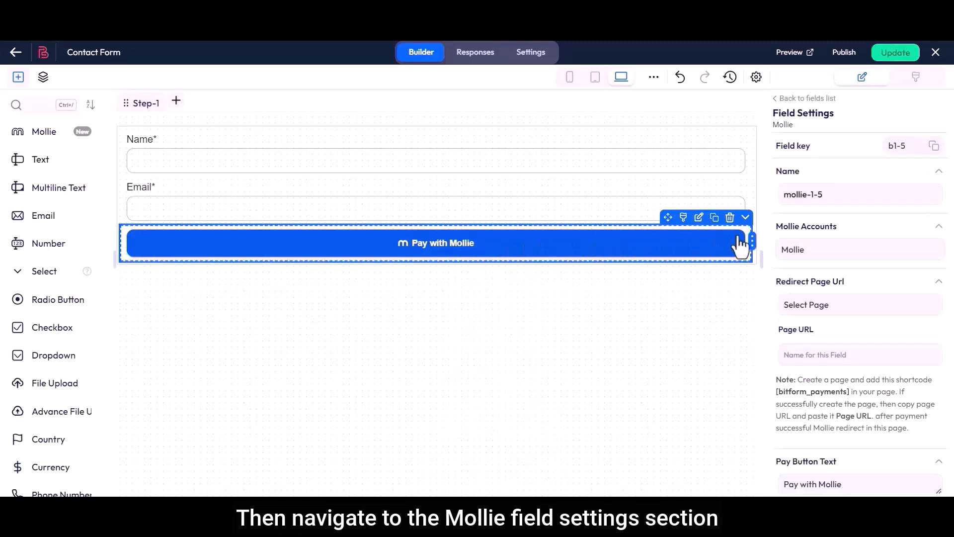
pyautogui.click(806, 252)
pyautogui.click(804, 277)
pyautogui.moveTo(777, 286); pyautogui.dragTo(839, 285)
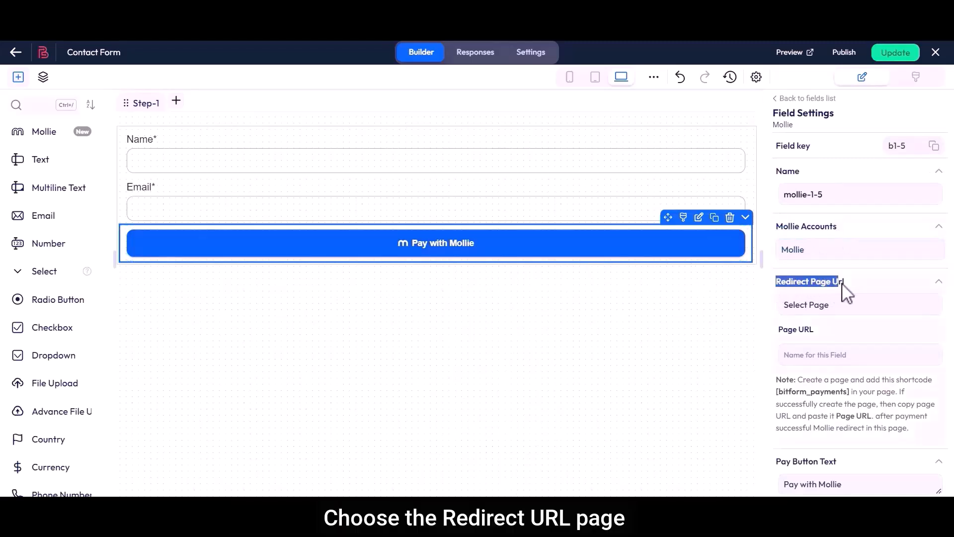
pyautogui.click(849, 286)
pyautogui.click(820, 306)
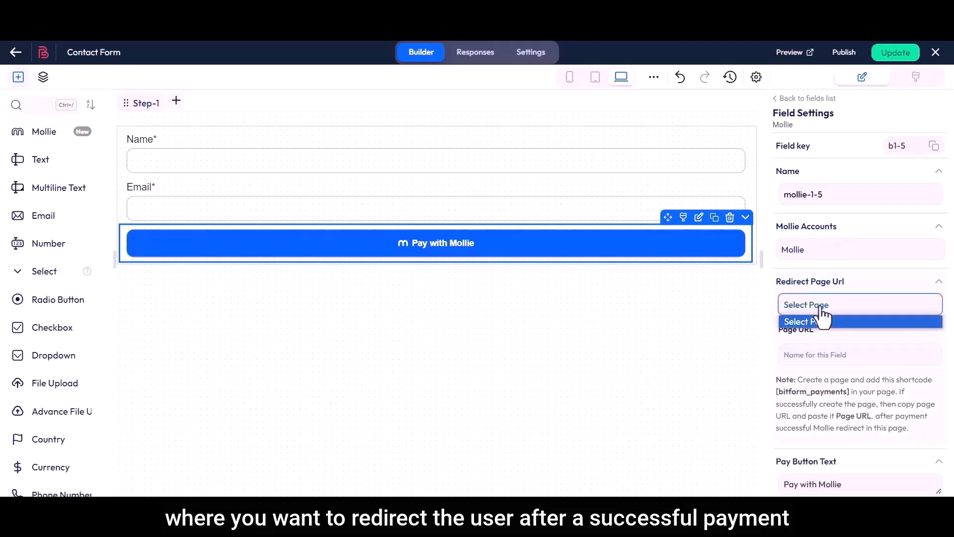
pyautogui.click(821, 309)
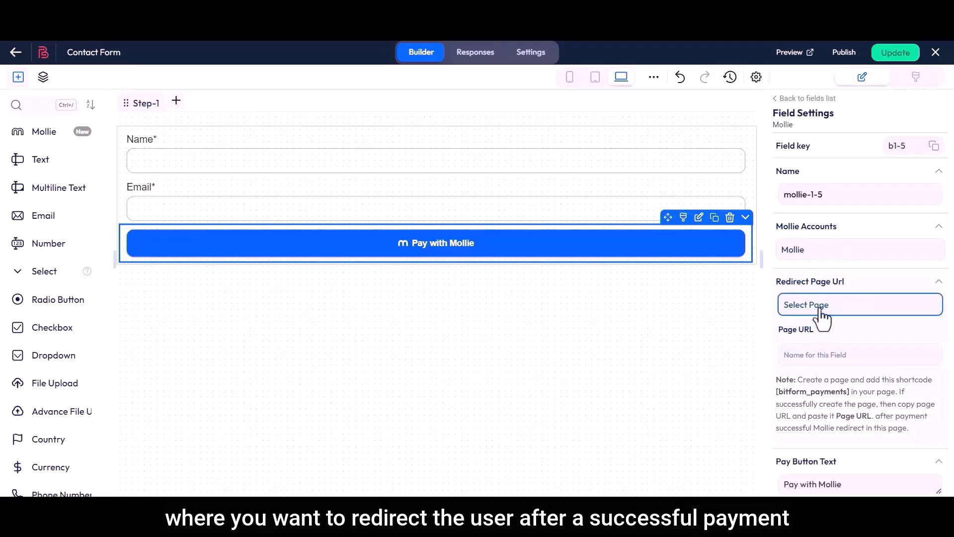
pyautogui.moveTo(778, 380); pyautogui.dragTo(909, 431)
pyautogui.click(909, 430)
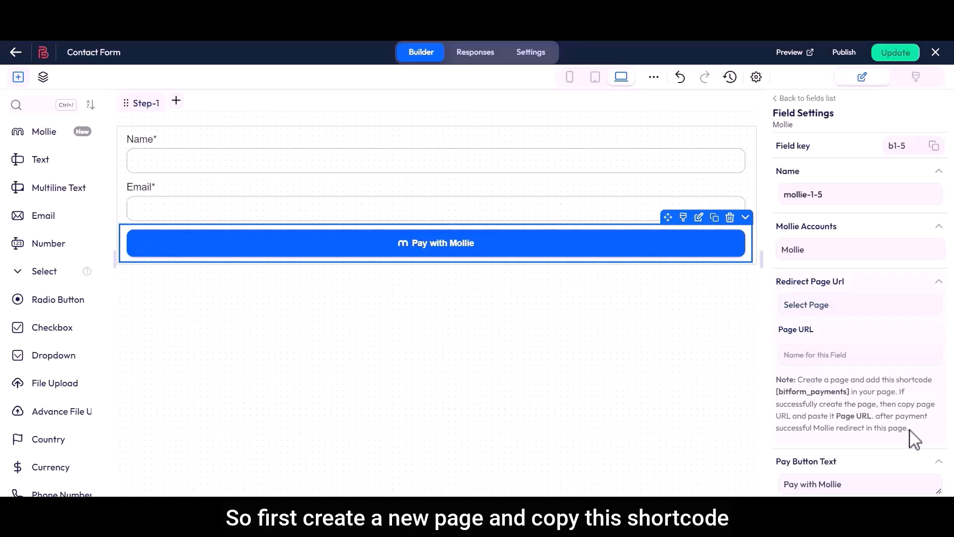
pyautogui.click(808, 392)
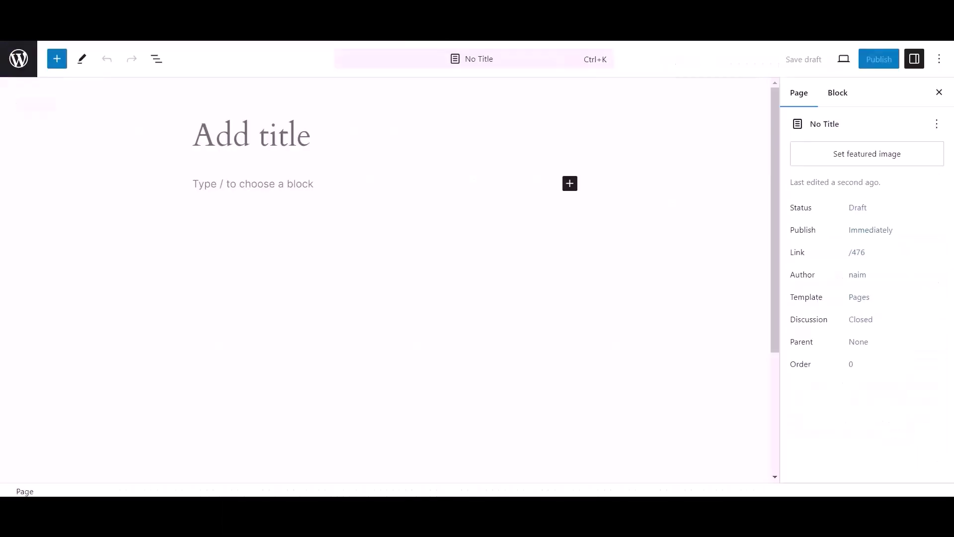
# - Title the new WordPress page "Mollie Payments" and add a Shortcode block containing [bitform_payments]
pyautogui.write('Mollie Payments')
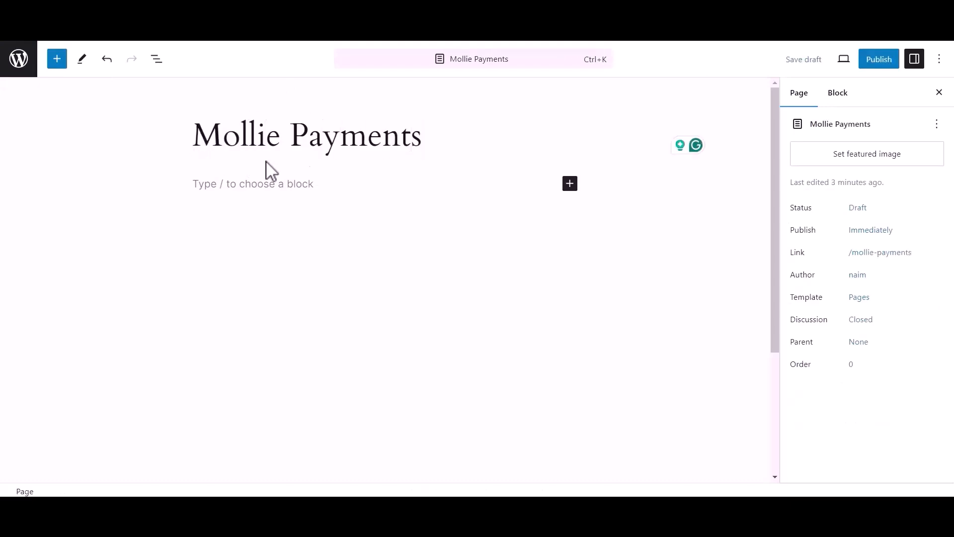
pyautogui.click(570, 183)
pyautogui.click(670, 273)
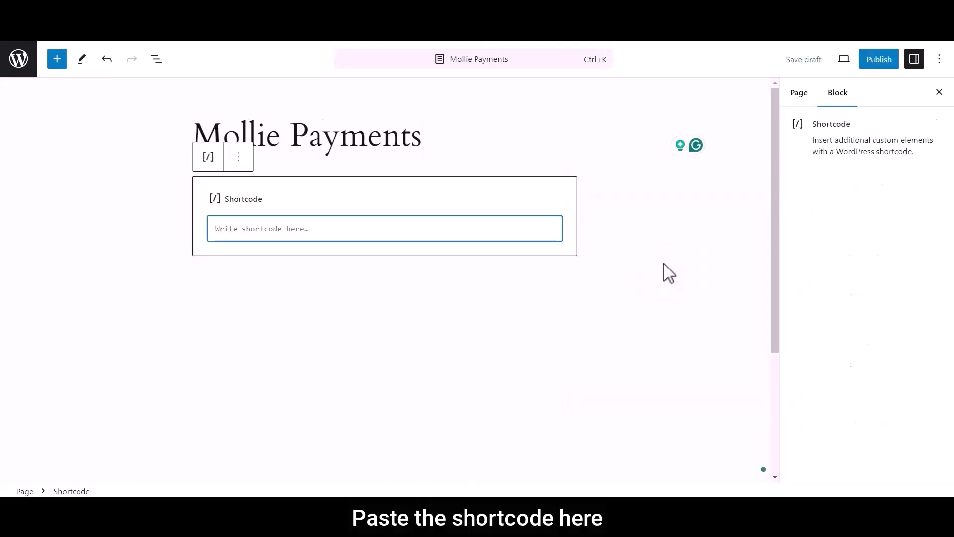
pyautogui.hotkey('ctrl', 'v')
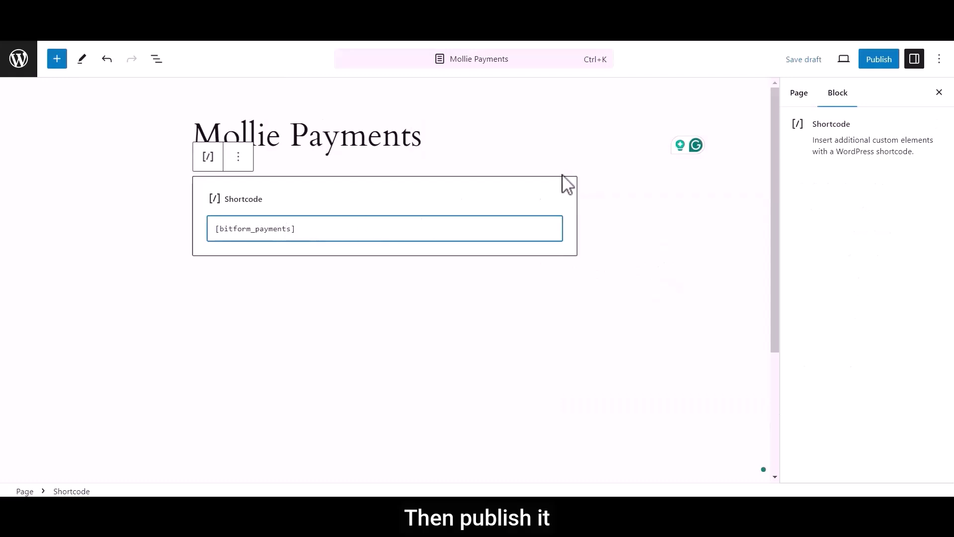
# - Publish the Mollie Payments page and copy its URL
pyautogui.click(875, 62)
pyautogui.click(827, 61)
pyautogui.click(923, 163)
pyautogui.click(642, 15)
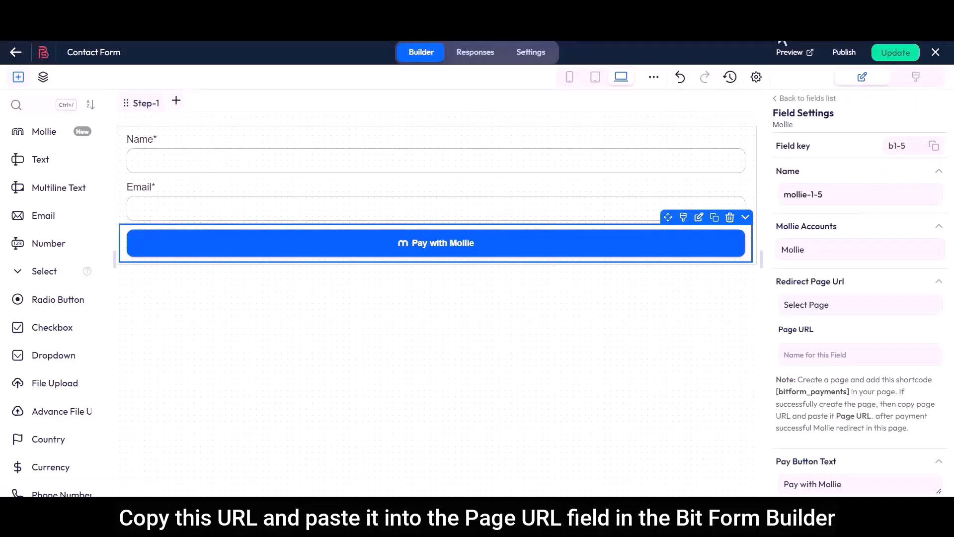
# - Paste the Mollie Payments page's URL as the Mollie field's redirect Page URL in the form builder
pyautogui.click(807, 357)
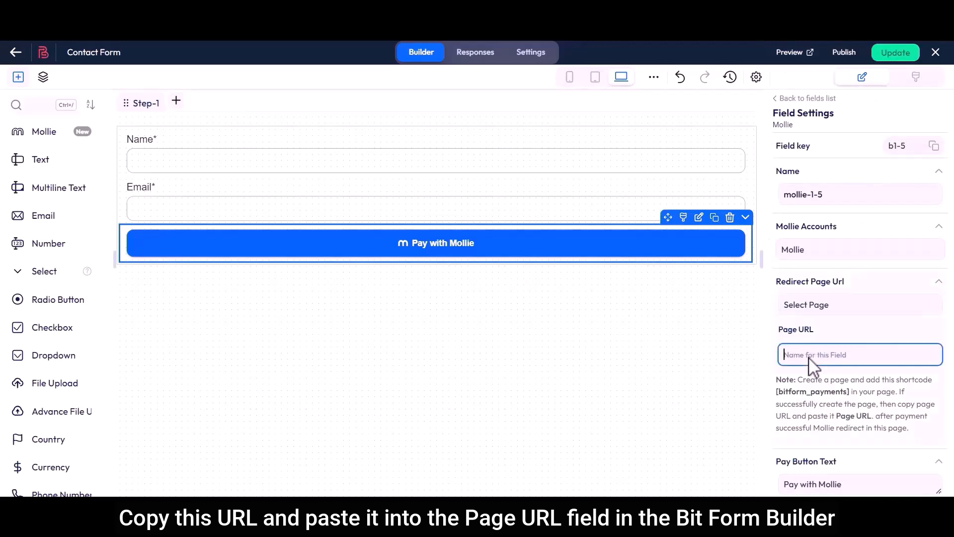
pyautogui.hotkey('ctrl', 'v')
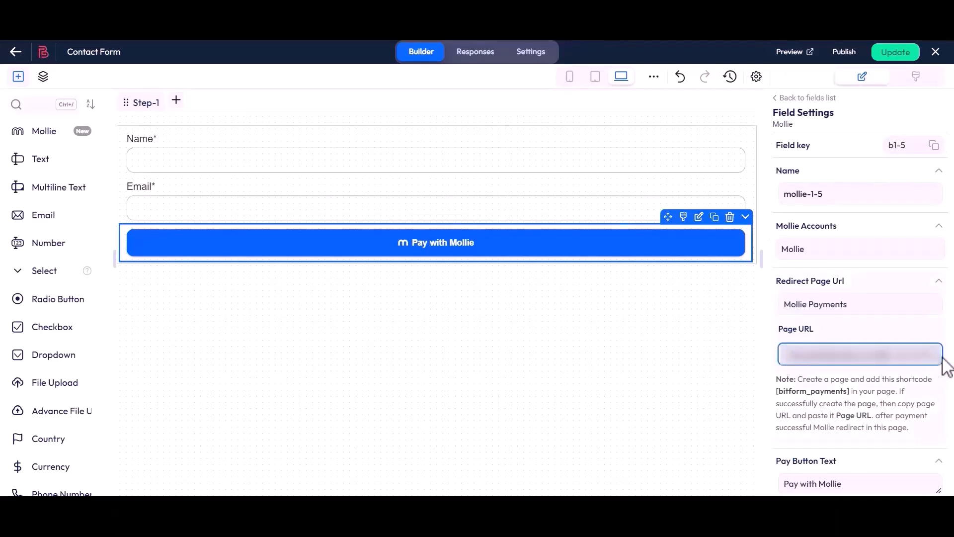
pyautogui.moveTo(777, 282); pyautogui.dragTo(850, 284)
pyautogui.click(850, 284)
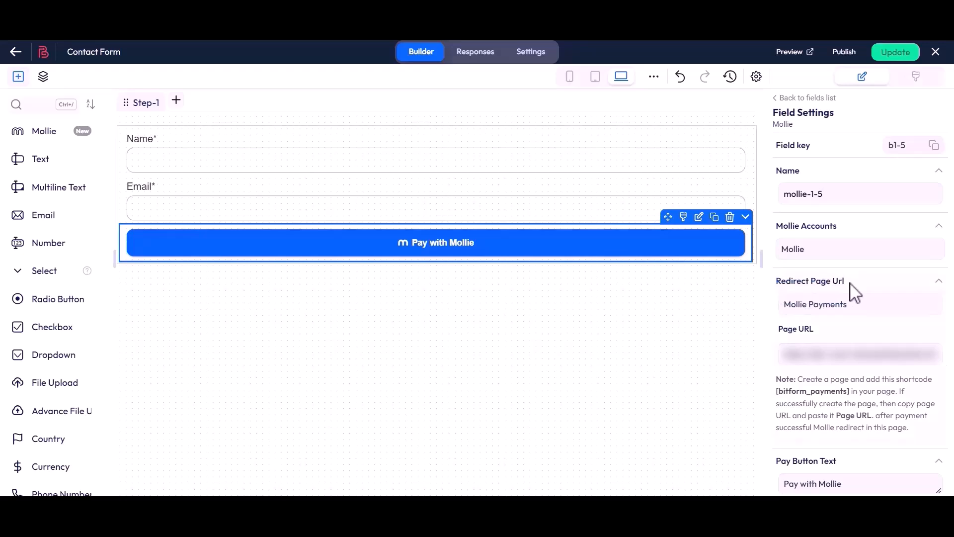
# - Review the Mollie field's pay button text and the available payment methods
pyautogui.scroll(-3, 849, 318)
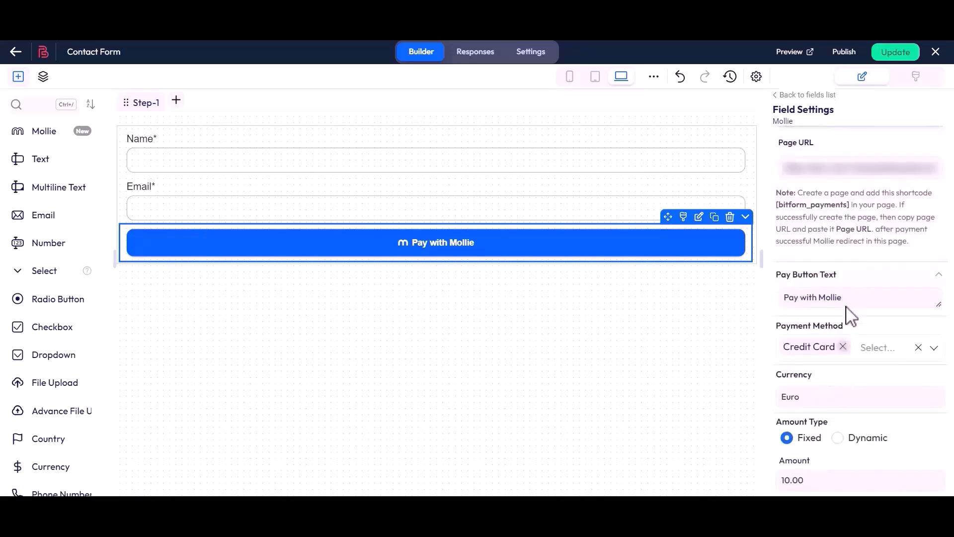
pyautogui.moveTo(778, 277); pyautogui.dragTo(840, 288)
pyautogui.click(840, 289)
pyautogui.moveTo(785, 298); pyautogui.dragTo(852, 304)
pyautogui.click(852, 304)
pyautogui.moveTo(782, 338); pyautogui.dragTo(842, 335)
pyautogui.click(846, 336)
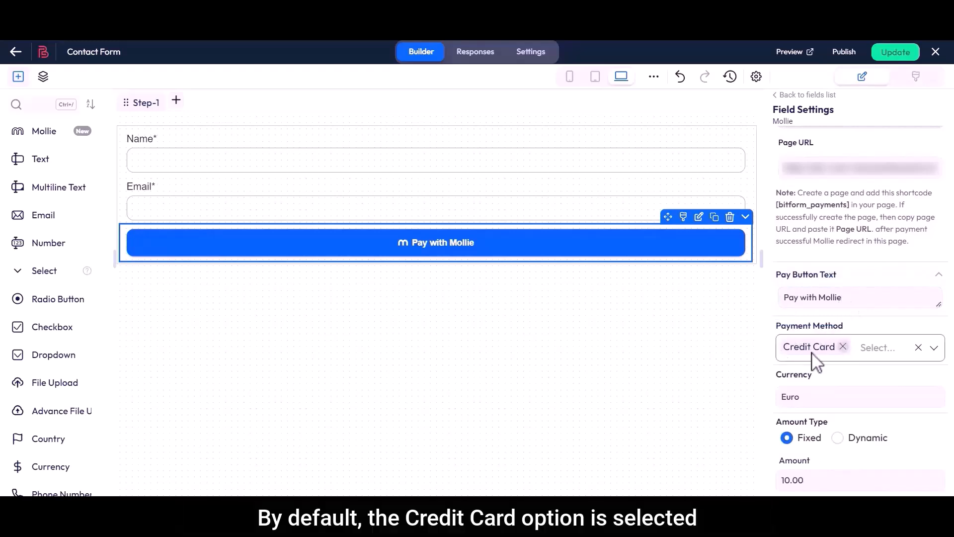
pyautogui.click(872, 354)
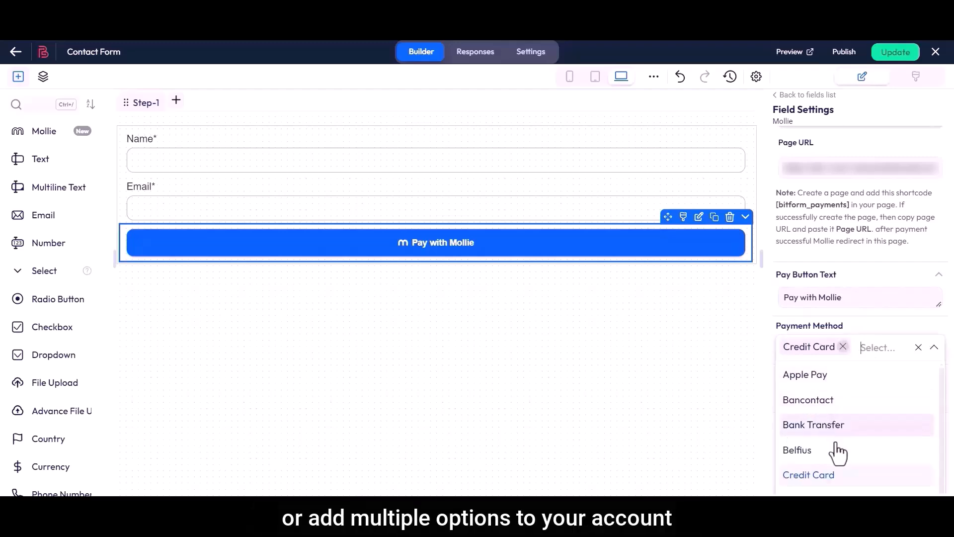
pyautogui.click(855, 337)
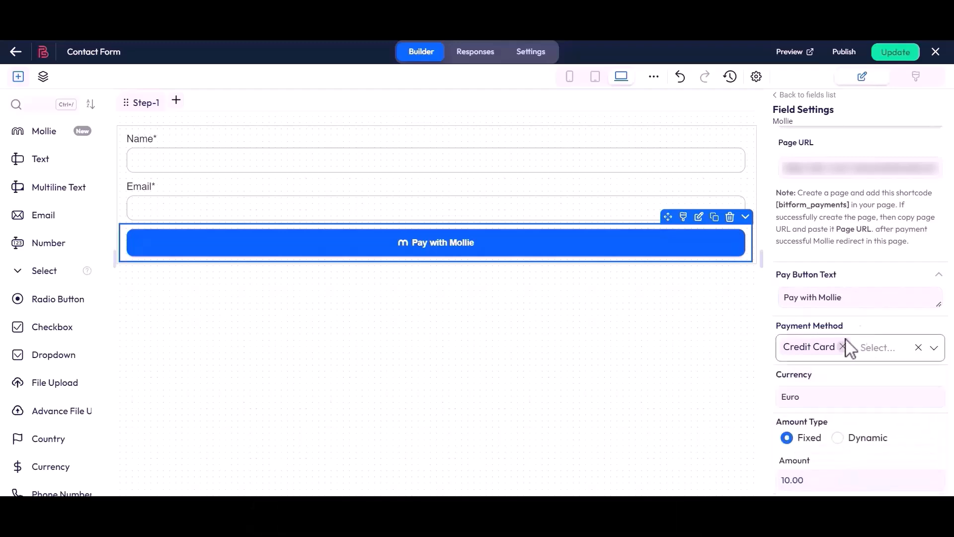
# - Set the Mollie field's currency to United States Dollar
pyautogui.moveTo(778, 378); pyautogui.dragTo(816, 376)
pyautogui.click(816, 398)
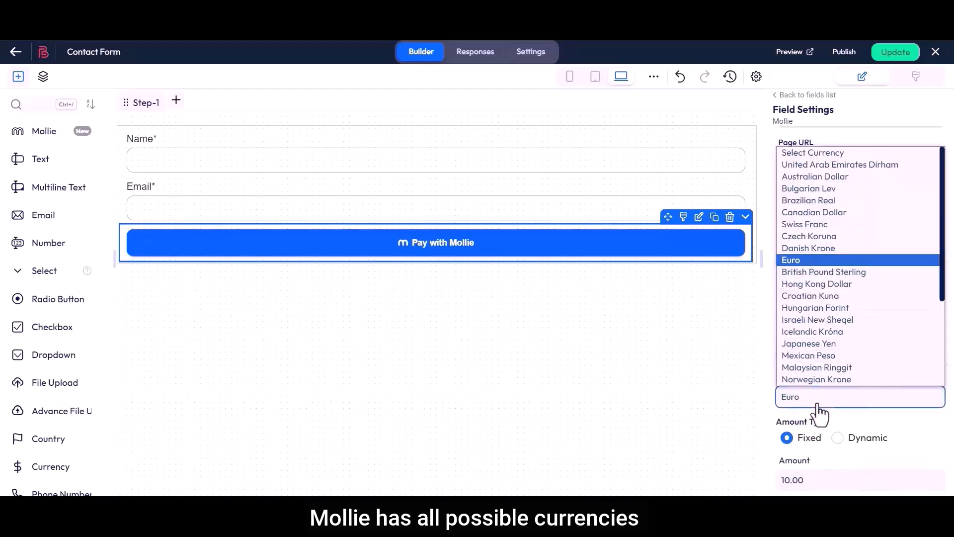
pyautogui.scroll(-3, 820, 278)
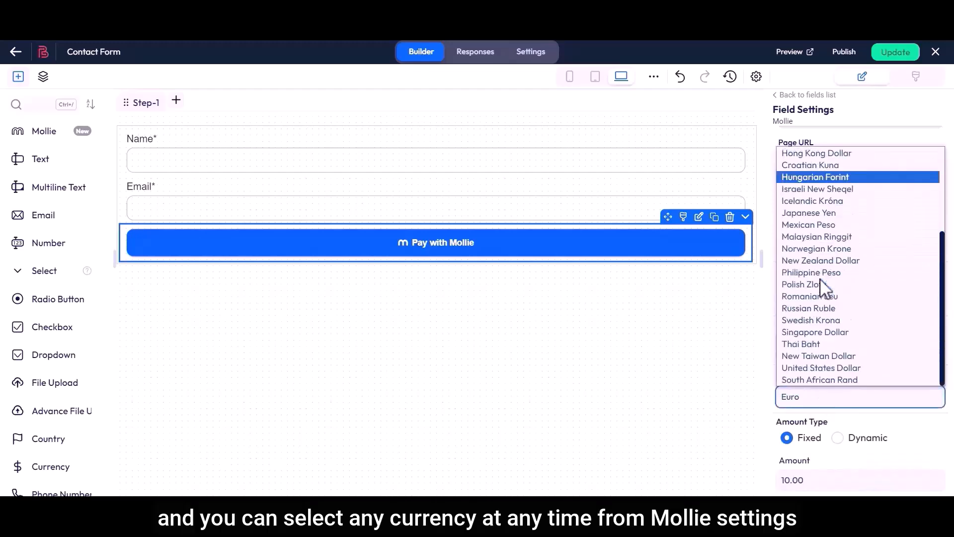
pyautogui.click(820, 367)
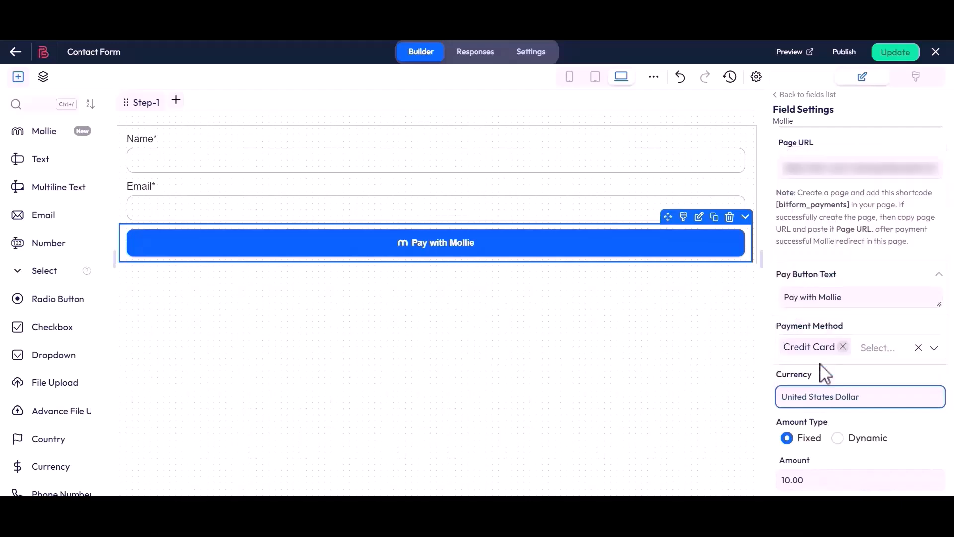
# - Keep the Mollie field's amount type as Fixed and set the amount to 20
pyautogui.scroll(-4, 822, 373)
pyautogui.moveTo(777, 233); pyautogui.dragTo(828, 237)
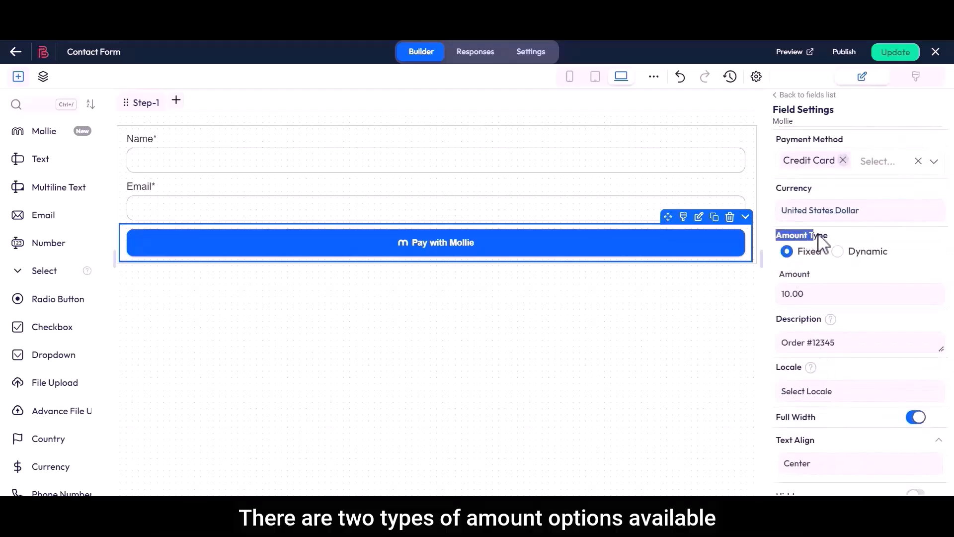
pyautogui.click(835, 245)
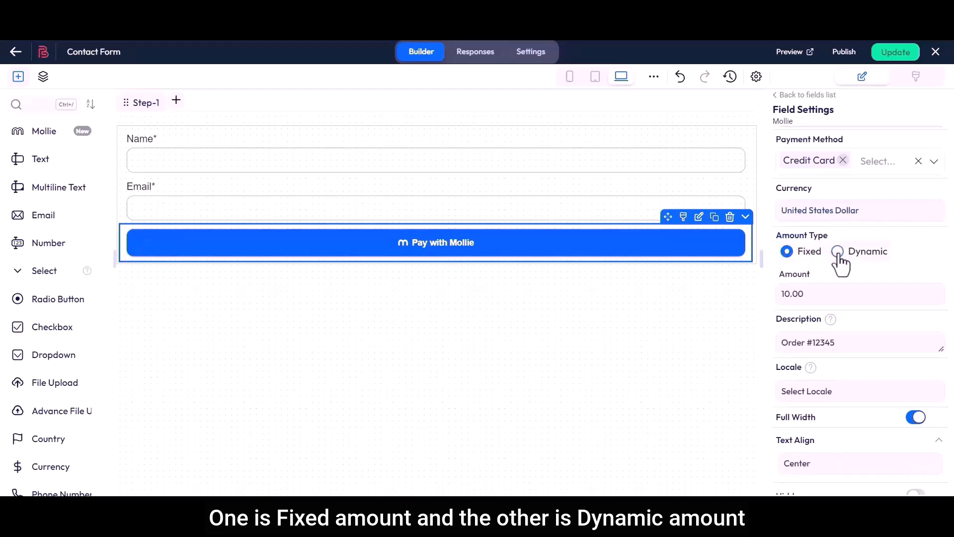
pyautogui.click(838, 252)
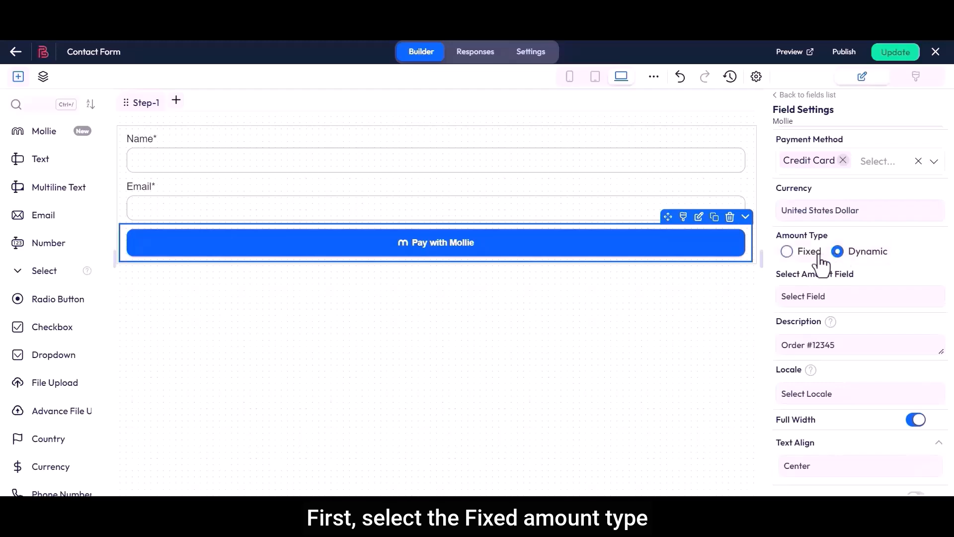
pyautogui.click(787, 252)
pyautogui.moveTo(779, 274); pyautogui.dragTo(814, 278)
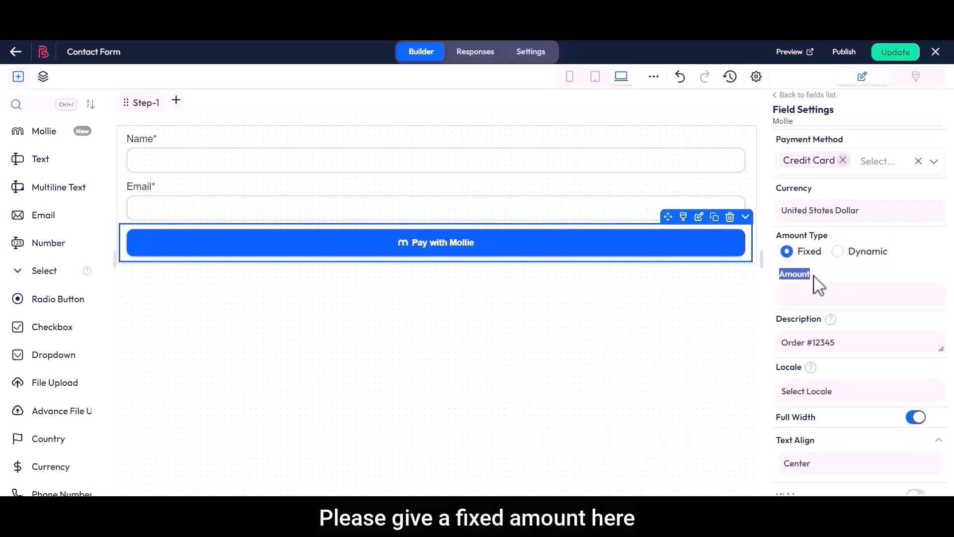
pyautogui.click(816, 305)
pyautogui.write('20')
pyautogui.click(797, 313)
# - Replace the Mollie payment description with "Payment Date, Contact Name, Contact Email"
pyautogui.moveTo(776, 319); pyautogui.dragTo(781, 344)
pyautogui.click(819, 325)
pyautogui.press('BackSpace')
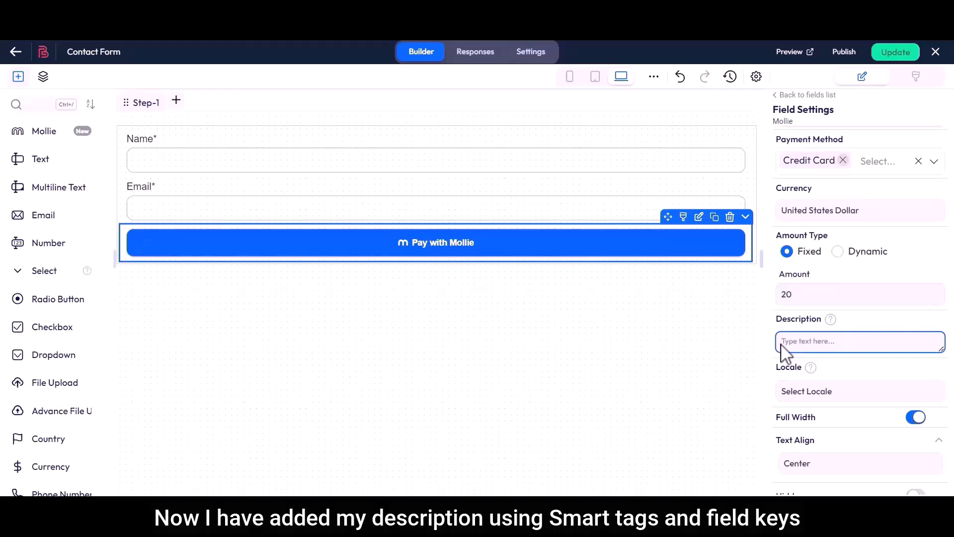
pyautogui.write('Payment Date, Contact Name, Contact Email')
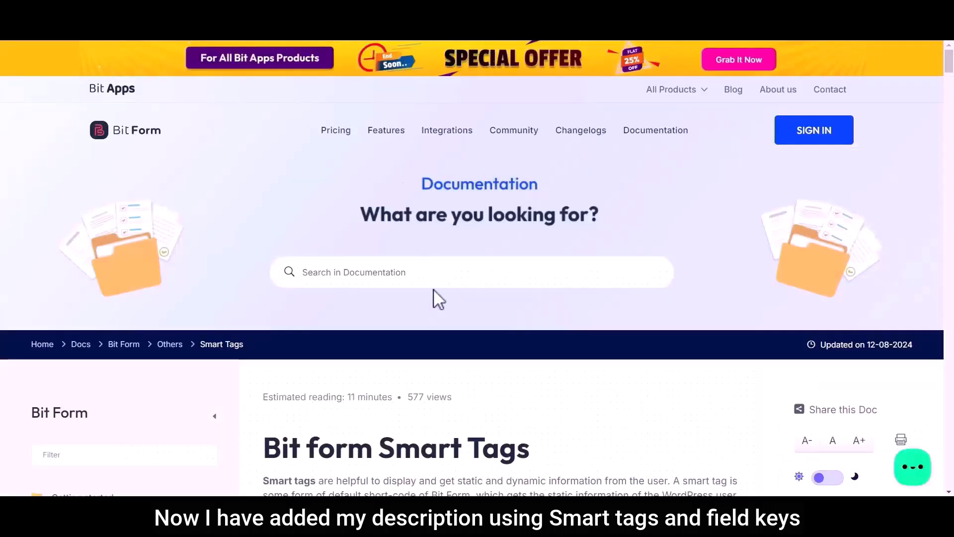
# - Look up the Current Date Time smart tag in the documentation and insert ${_bf_current_time} after Payment Date in the description
pyautogui.scroll(-20, 437, 299)
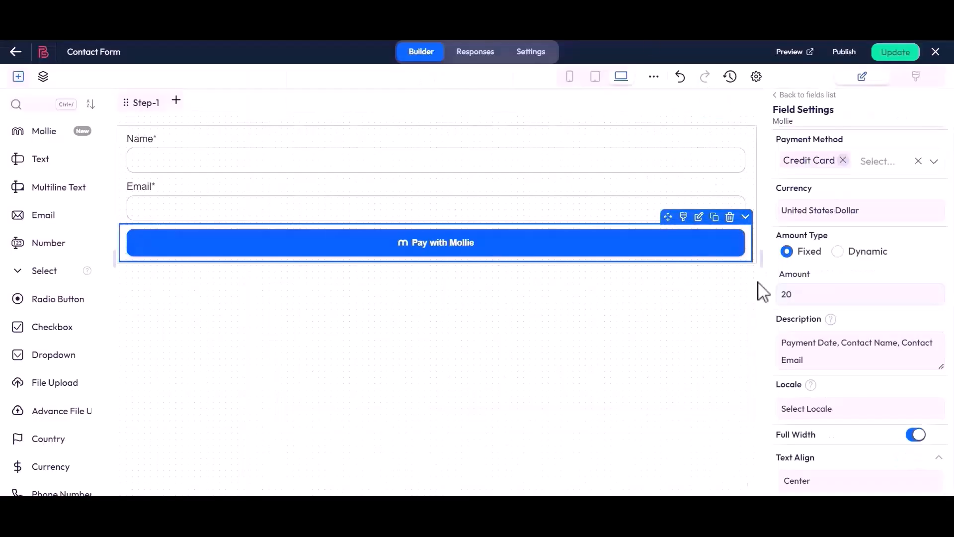
pyautogui.moveTo(782, 341); pyautogui.dragTo(837, 347)
pyautogui.click(836, 347)
pyautogui.write('${_bf_current_time}')
pyautogui.moveTo(783, 362); pyautogui.dragTo(836, 368)
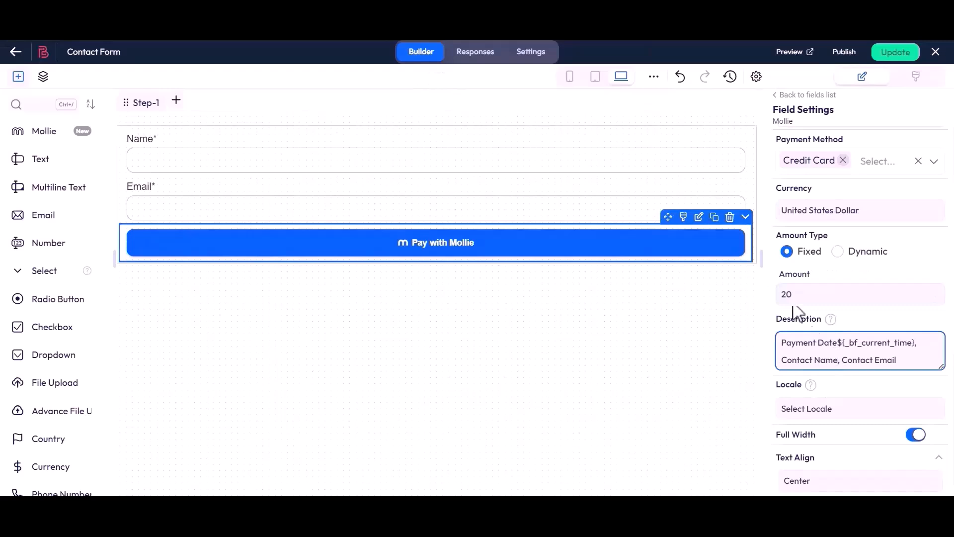
# - Copy the Name field's key and insert it as ${b1-2} after Contact Name in the Mollie description
pyautogui.click(711, 159)
pyautogui.scroll(1, 783, 187)
pyautogui.scroll(5, 783, 186)
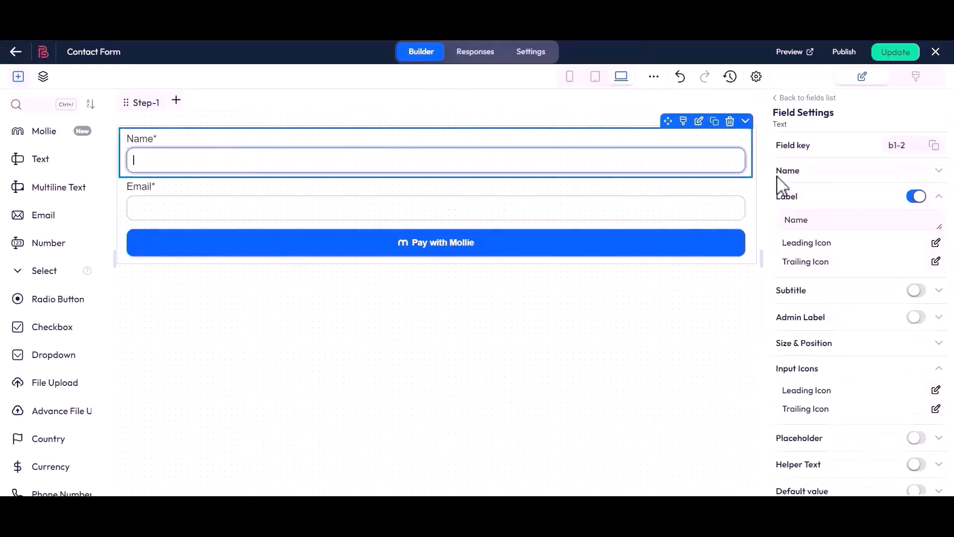
pyautogui.click(934, 147)
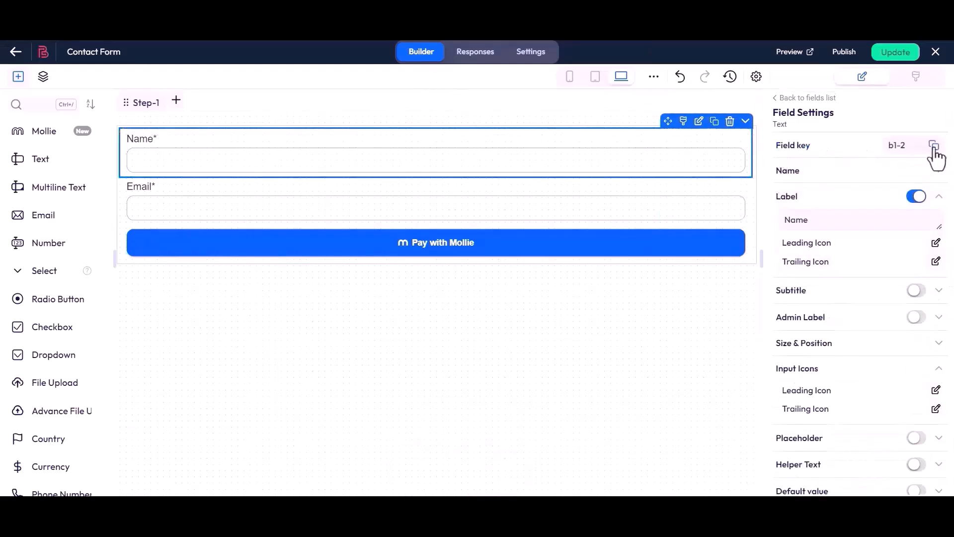
pyautogui.click(654, 251)
pyautogui.scroll(-8, 877, 274)
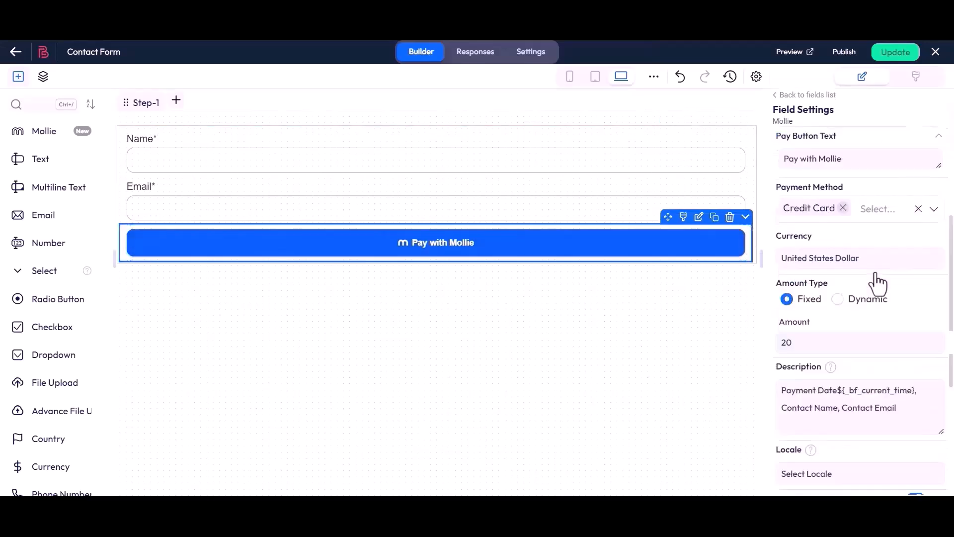
pyautogui.moveTo(782, 272); pyautogui.dragTo(928, 272)
pyautogui.click(838, 273)
pyautogui.write('${')
pyautogui.hotkey('ctrl', 'v')
pyautogui.write('}')
pyautogui.click(929, 271)
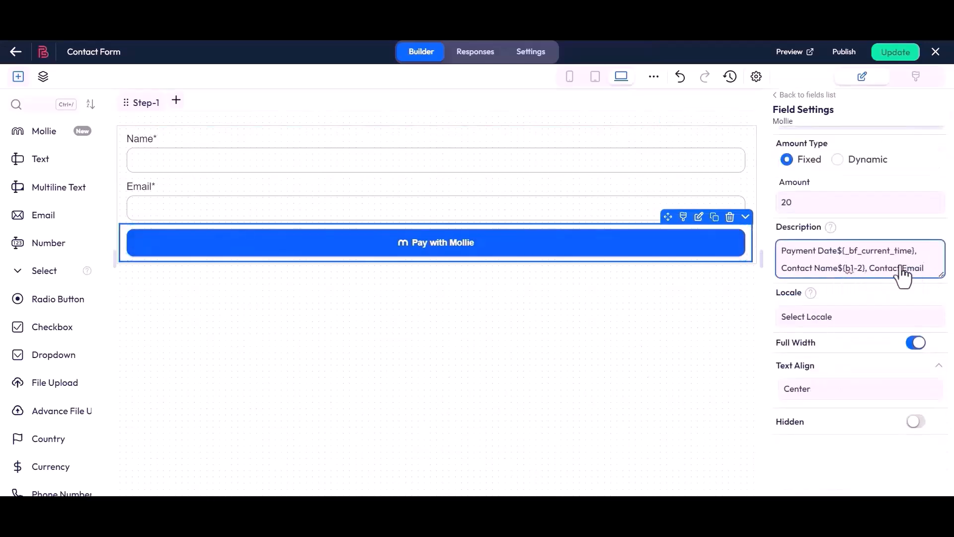
# - Copy the Email field's key and insert it as ${b1-4} after Contact Email in the Mollie description
pyautogui.click(676, 194)
pyautogui.scroll(5, 770, 193)
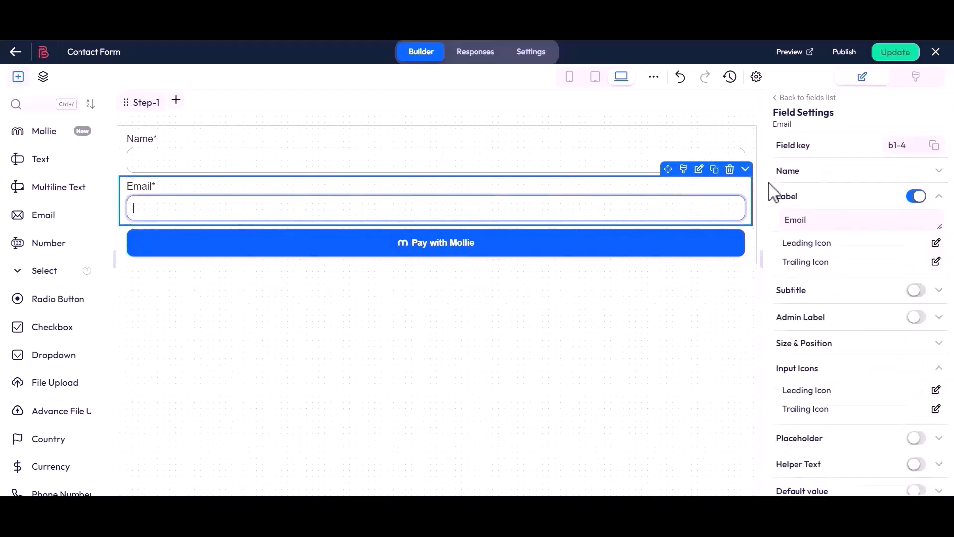
pyautogui.click(934, 147)
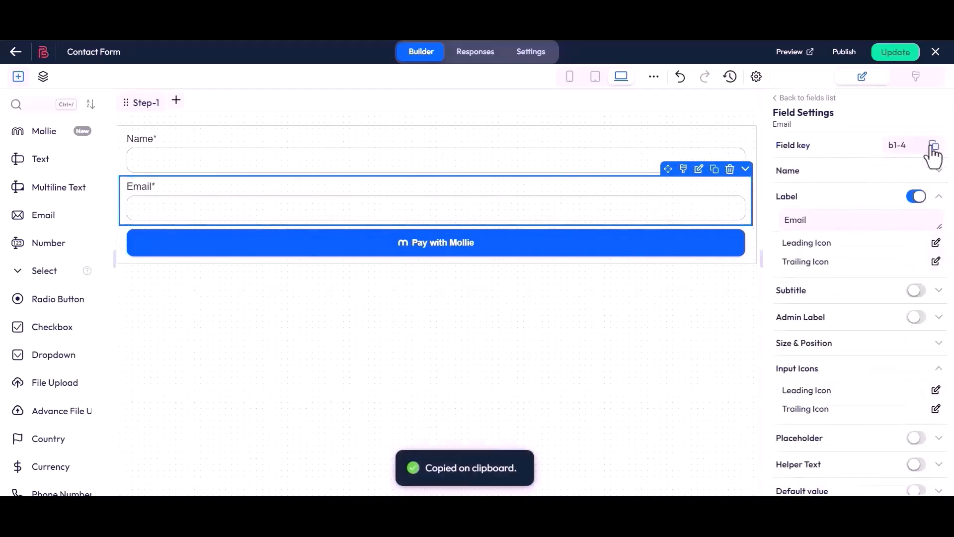
pyautogui.click(615, 256)
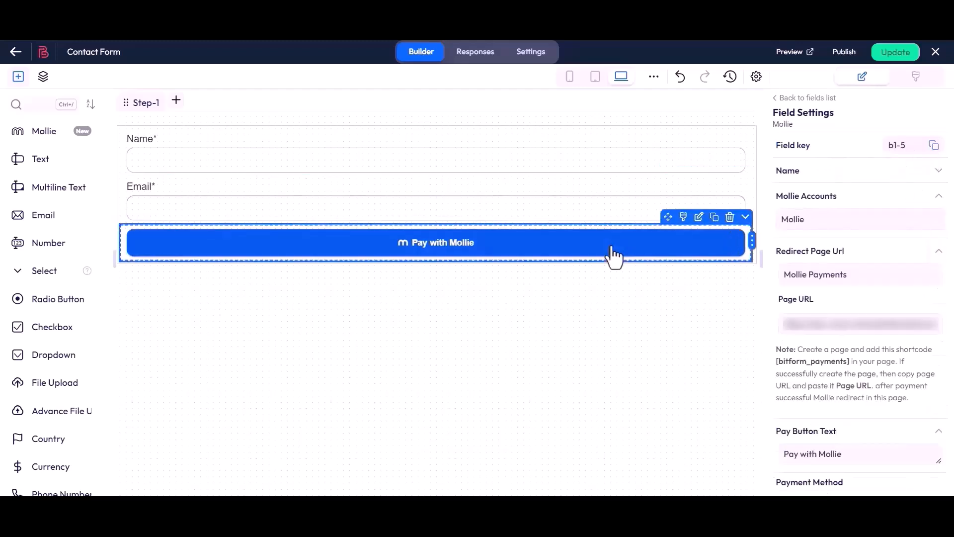
pyautogui.scroll(-8, 855, 288)
pyautogui.click(870, 271)
pyautogui.click(933, 273)
pyautogui.hotkey('ctrl', 'v')
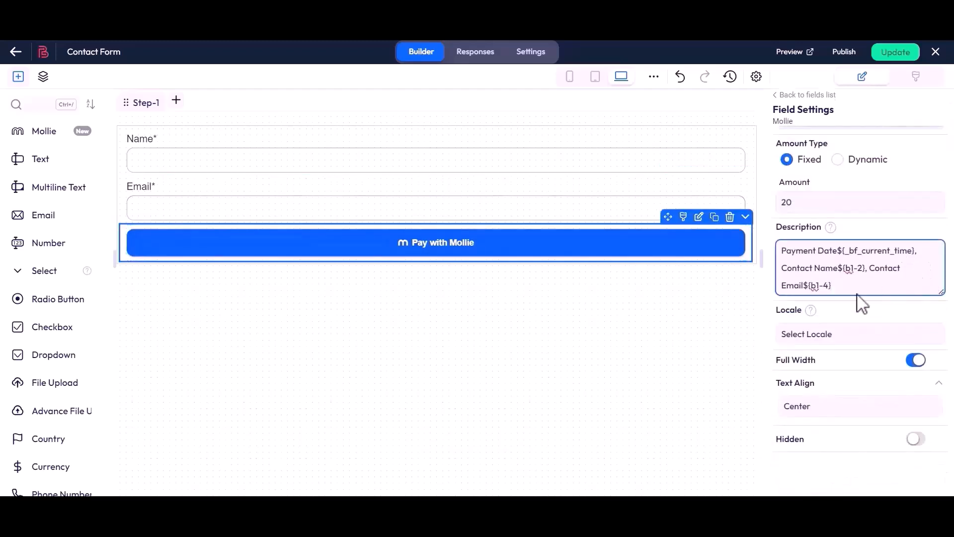
# - Set the Mollie locale to English (United Kingdom)(en_GB) and leave Full Width enabled for the button
pyautogui.click(804, 331)
pyautogui.click(808, 96)
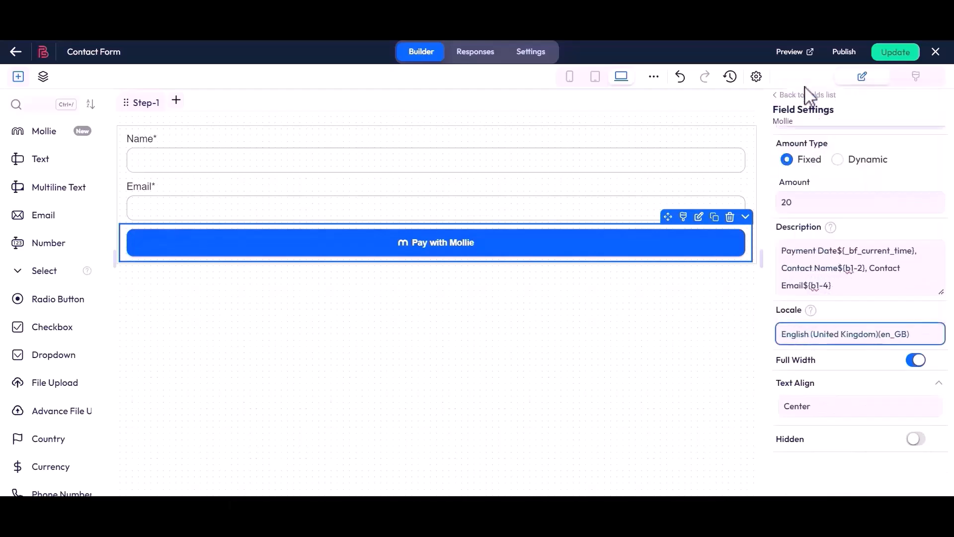
pyautogui.moveTo(777, 364); pyautogui.dragTo(817, 364)
pyautogui.click(817, 364)
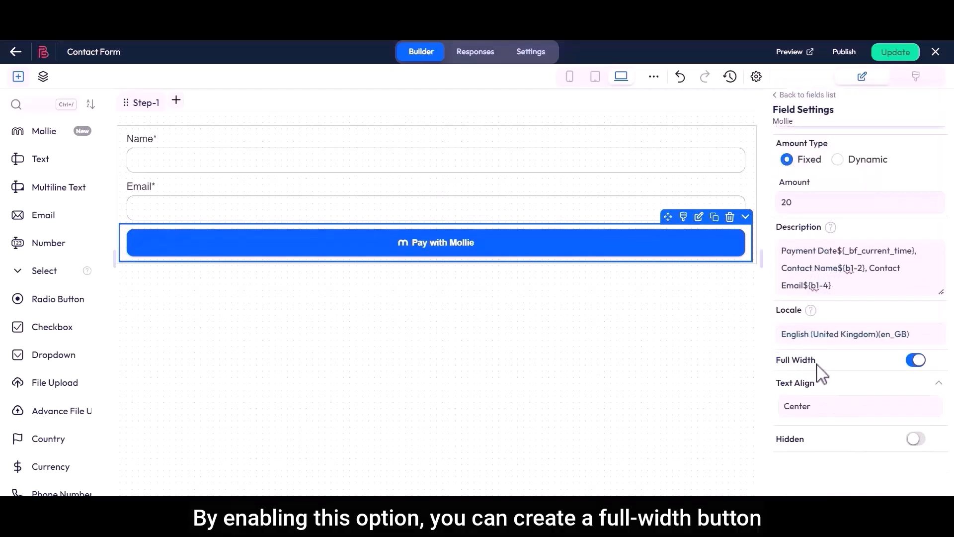
pyautogui.click(916, 362)
pyautogui.click(916, 362)
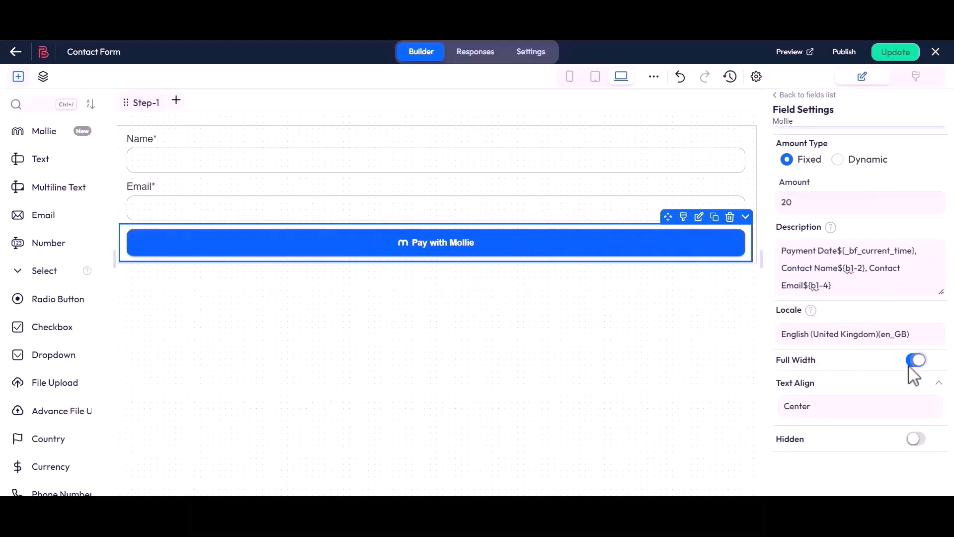
# - Keep the pay button's text alignment at Center and update the form
pyautogui.moveTo(782, 390); pyautogui.dragTo(822, 389)
pyautogui.click(822, 411)
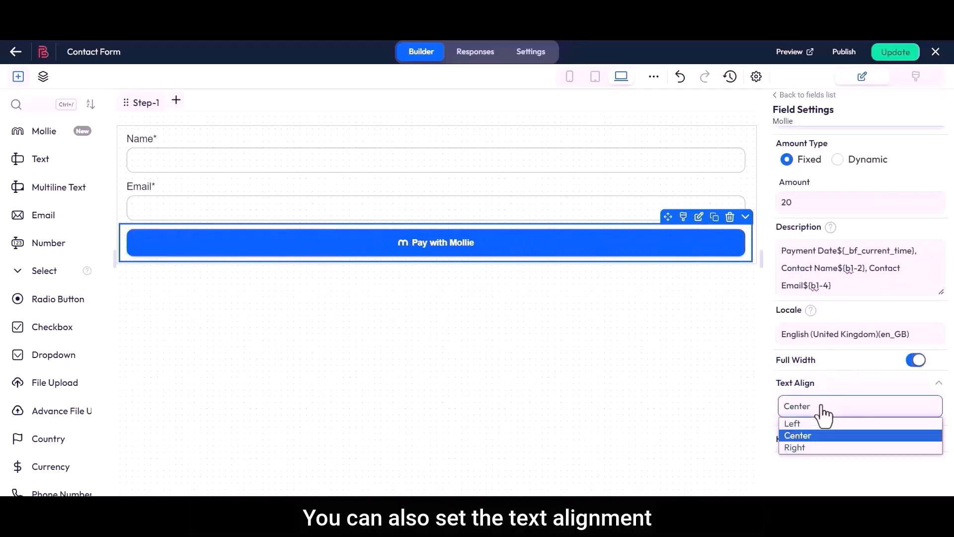
pyautogui.click(816, 410)
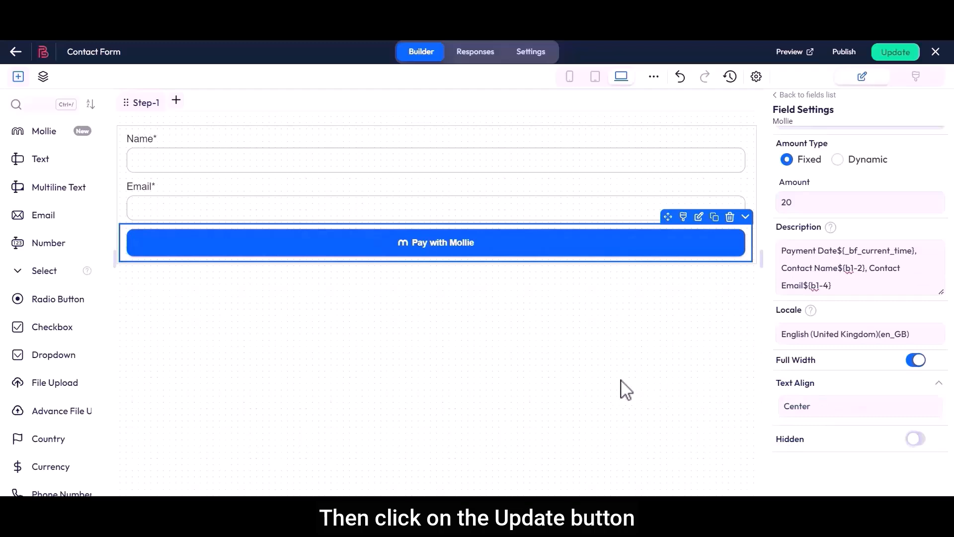
pyautogui.click(903, 55)
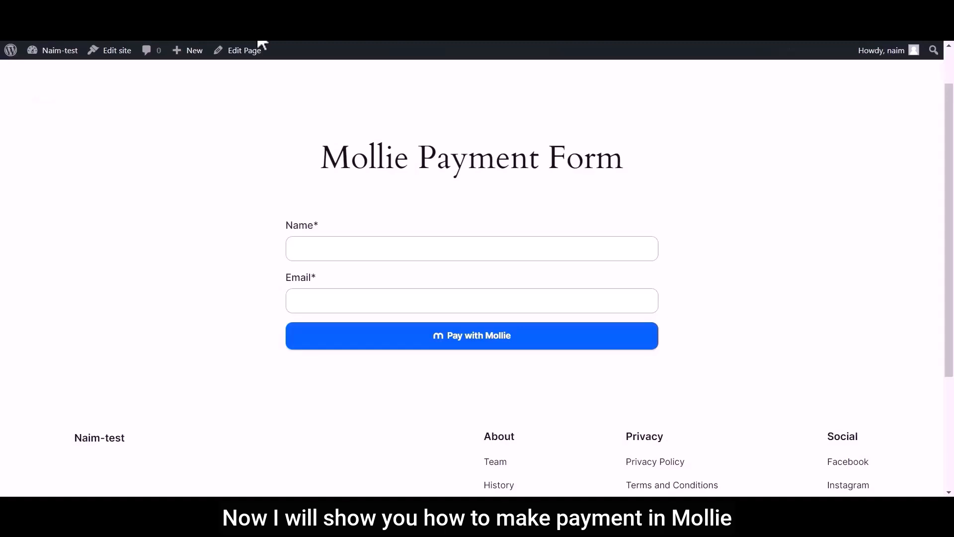
# - Fill in the published Mollie Payment Form with the name Bit Apps and the contact's e-mail, and proceed to pay with Mollie
pyautogui.click(308, 248)
pyautogui.write('Bit Apps')
pyautogui.click(347, 304)
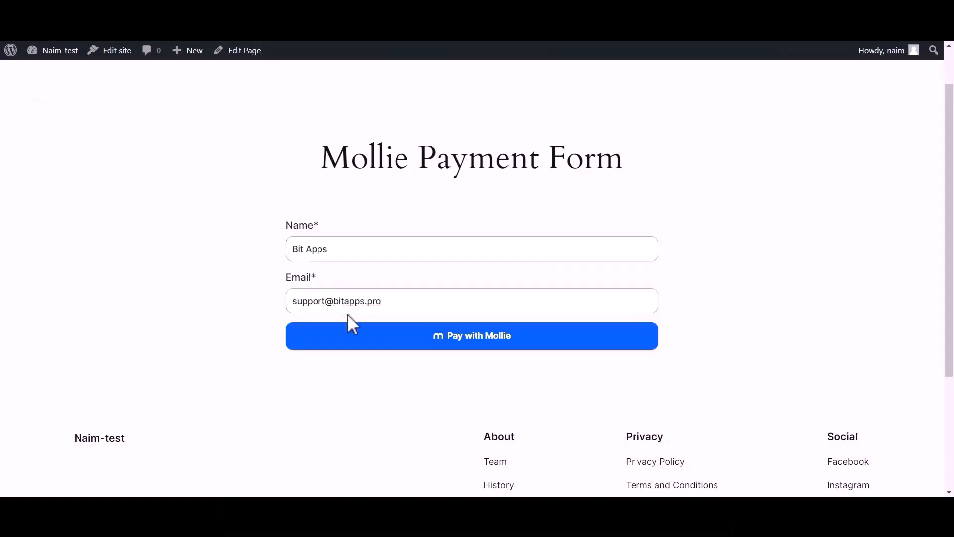
pyautogui.click(470, 340)
# - Enter the test card number, card holder Bit Apps, expiry date and CVV in the Mollie checkout, and submit the payment
pyautogui.moveTo(364, 209); pyautogui.dragTo(417, 201)
pyautogui.click(421, 214)
pyautogui.write('4242 4242 4242 4242')
pyautogui.moveTo(364, 243); pyautogui.dragTo(399, 250)
pyautogui.click(401, 276)
pyautogui.write('Bit Apps')
pyautogui.moveTo(350, 314); pyautogui.dragTo(399, 311)
pyautogui.click(398, 341)
pyautogui.write('0325')
pyautogui.click(508, 343)
pyautogui.write('363')
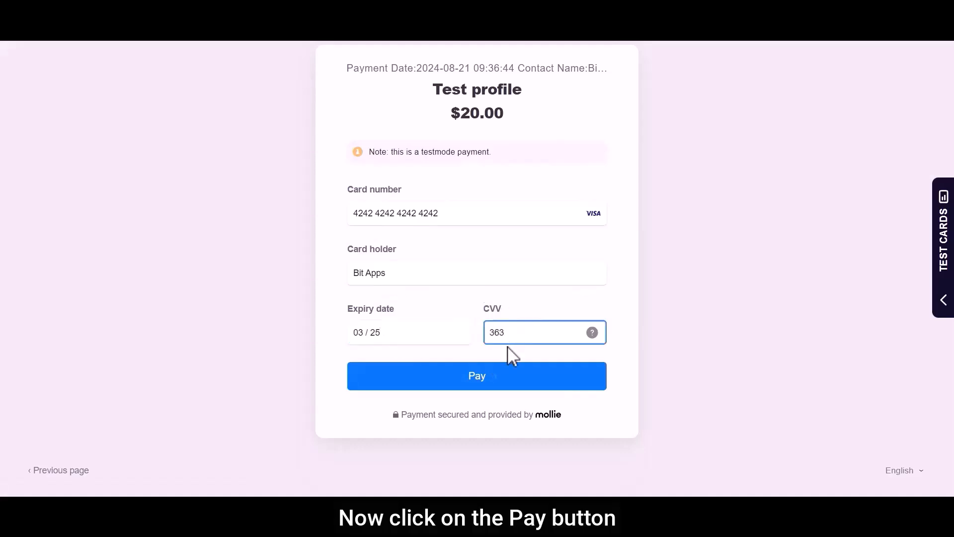
pyautogui.click(477, 383)
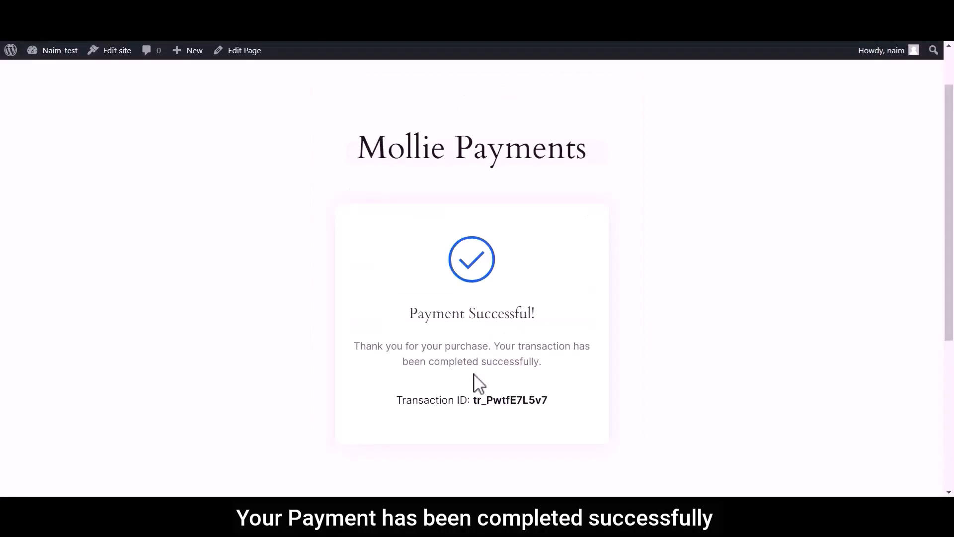
# - Check the payment confirmation and transaction ID, and open the Payments list in the Mollie dashboard
pyautogui.moveTo(406, 317); pyautogui.dragTo(545, 324)
pyautogui.click(526, 332)
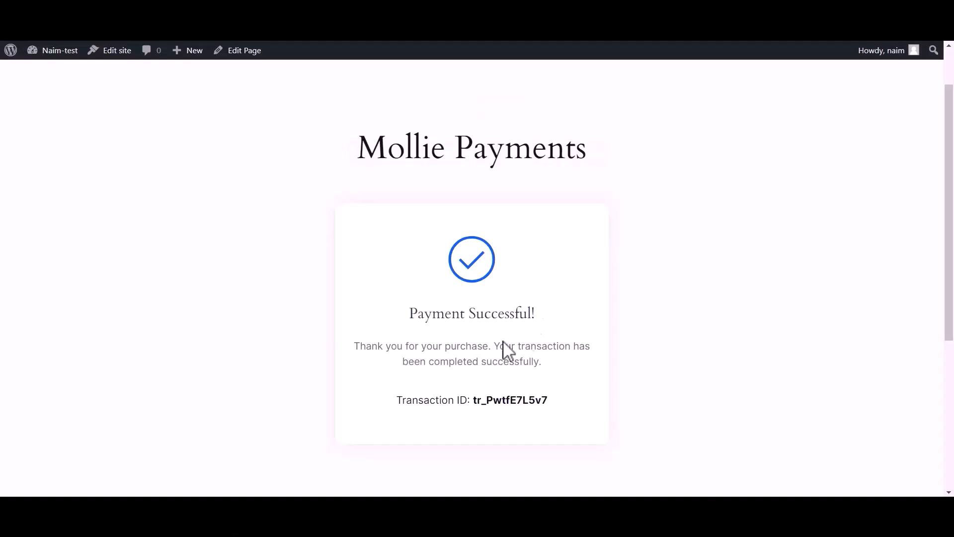
pyautogui.moveTo(400, 402); pyautogui.dragTo(556, 409)
pyautogui.click(554, 407)
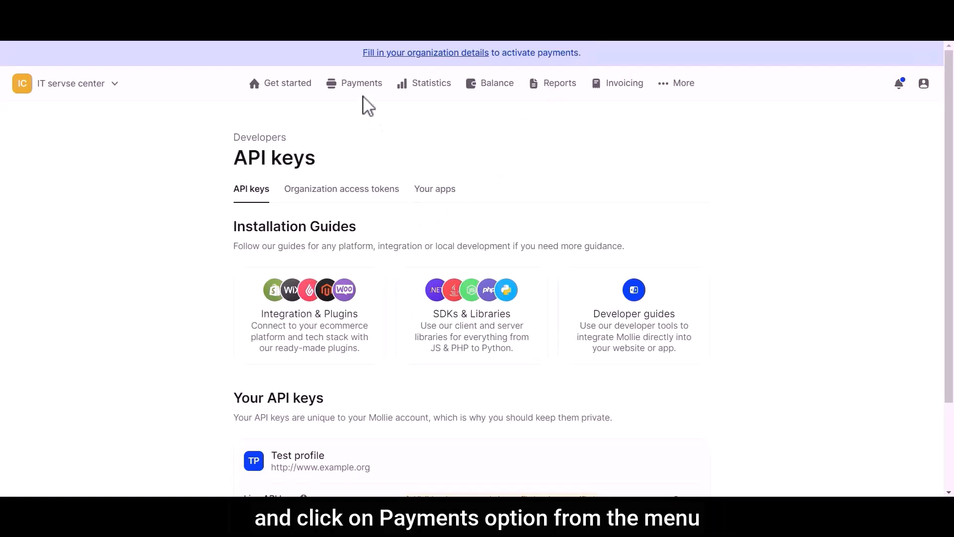
pyautogui.click(360, 85)
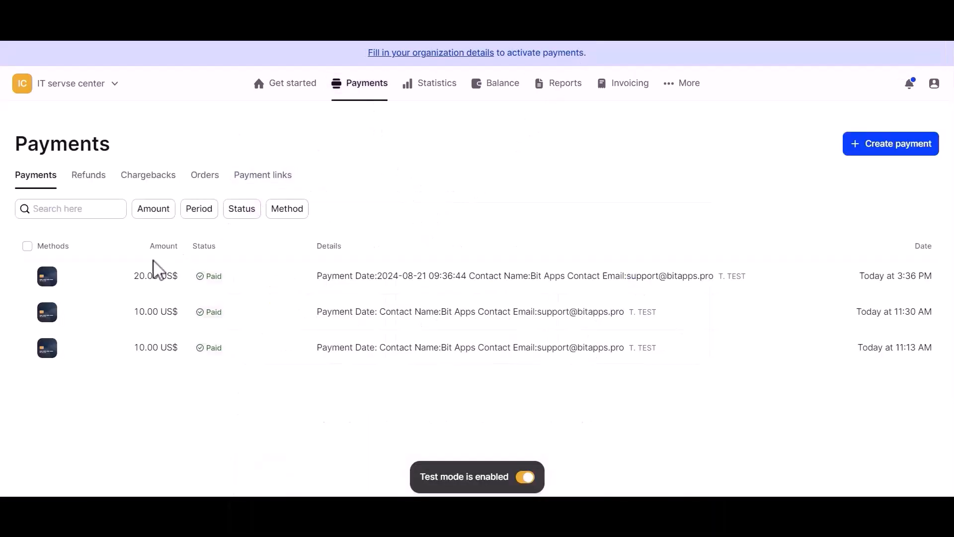
# - Open the details of the 20.00 US$ test payment and examine its description
pyautogui.click(125, 281)
pyautogui.moveTo(167, 251); pyautogui.dragTo(569, 251)
pyautogui.click(323, 251)
pyautogui.click(568, 253)
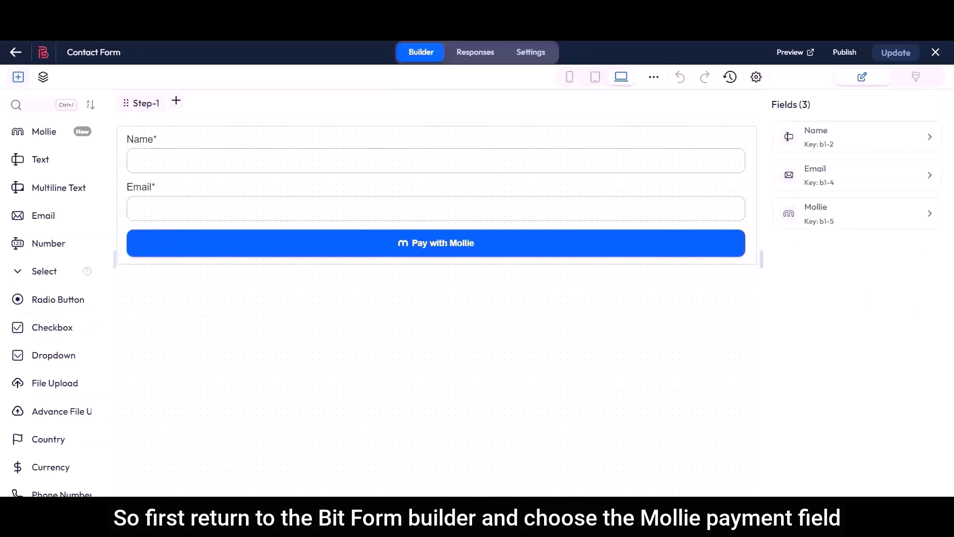
# - Return to the Bit Form builder, set the Mollie field's amount type to Dynamic, and check the available amount fields
pyautogui.click(518, 255)
pyautogui.scroll(-7, 778, 281)
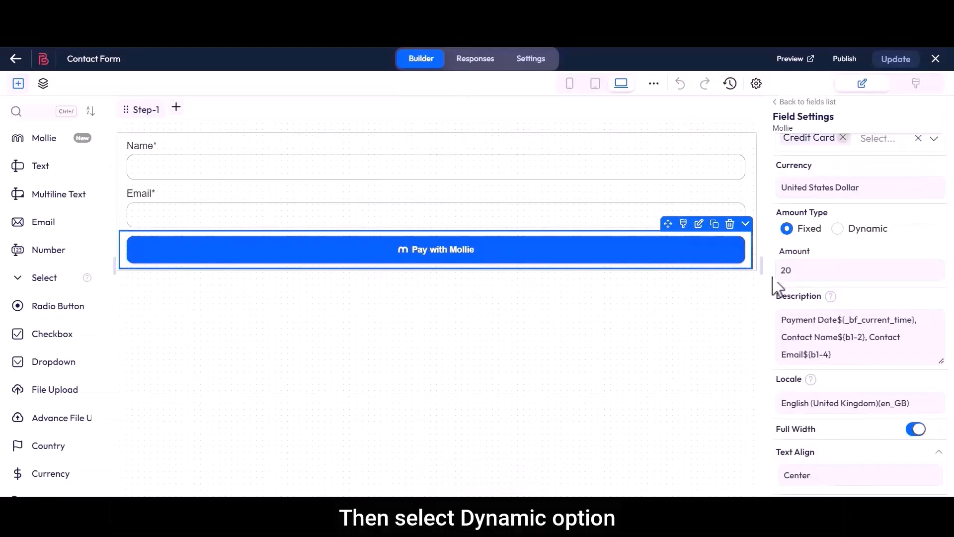
pyautogui.click(838, 229)
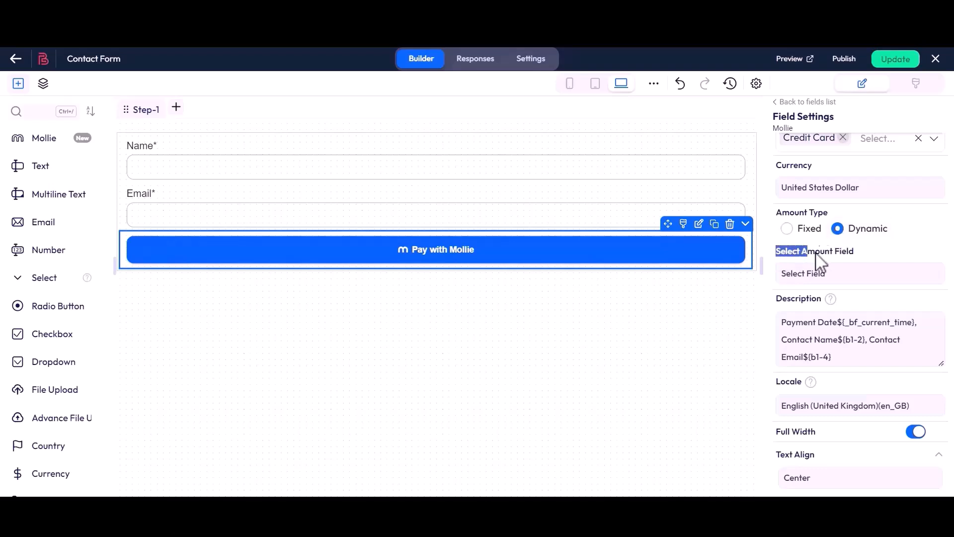
pyautogui.click(839, 286)
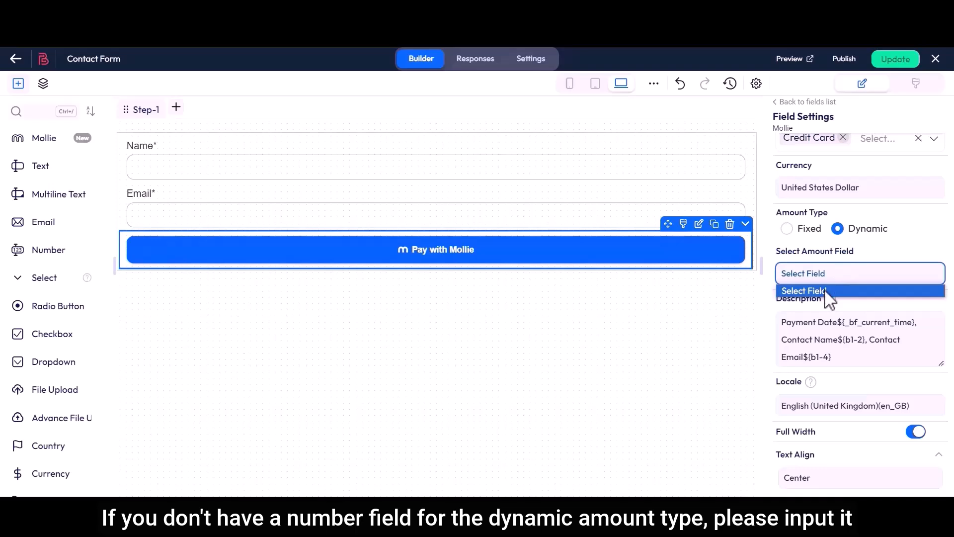
pyautogui.click(826, 293)
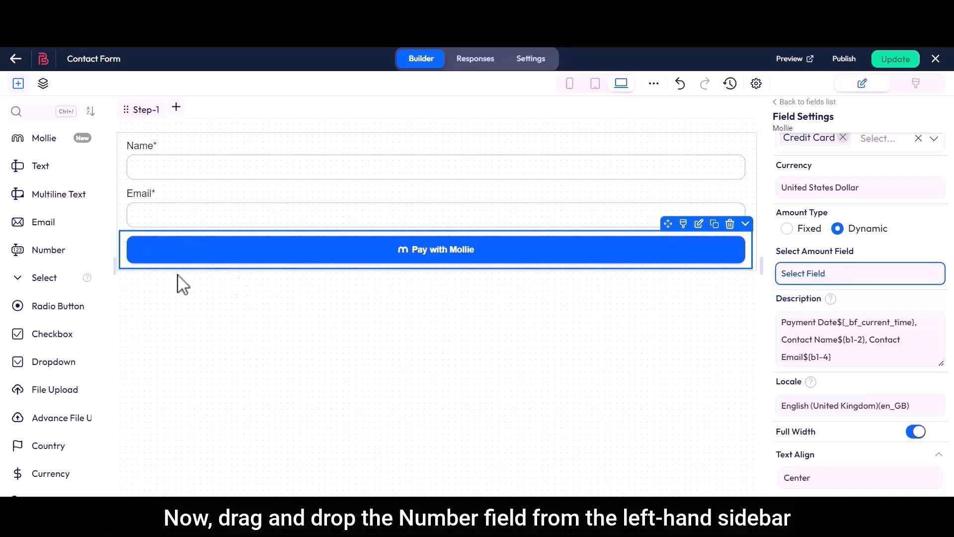
# - Add a Number field above the Pay with Mollie button, labelled Amount and with its placeholder hidden
pyautogui.moveTo(30, 248); pyautogui.dragTo(211, 244)
pyautogui.click(453, 264)
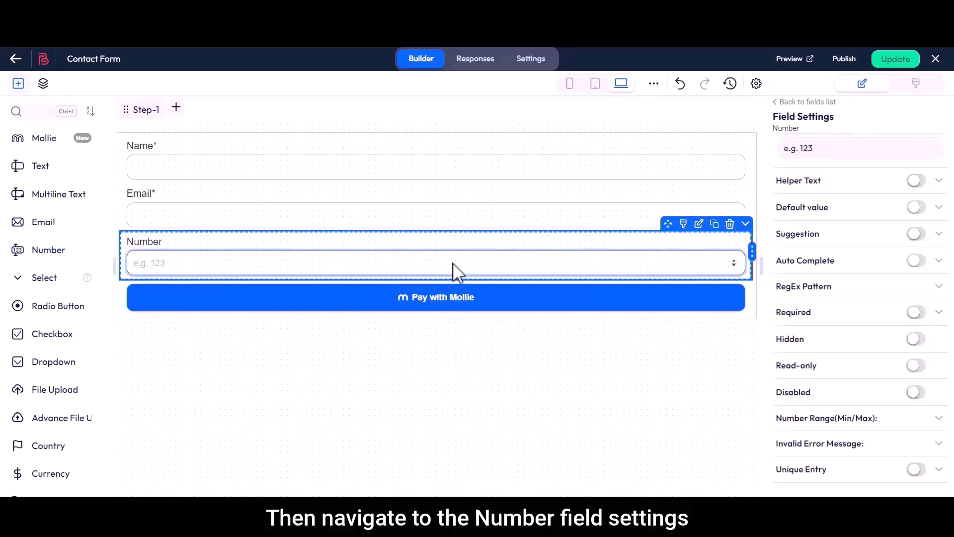
pyautogui.scroll(6, 774, 248)
pyautogui.moveTo(777, 204); pyautogui.dragTo(823, 229)
pyautogui.click(799, 207)
pyautogui.write('Amount')
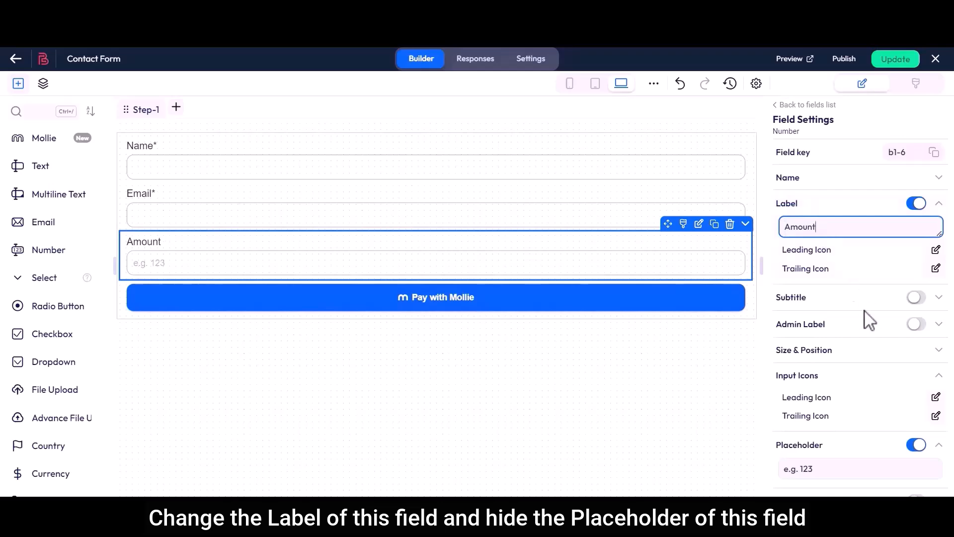
pyautogui.click(917, 445)
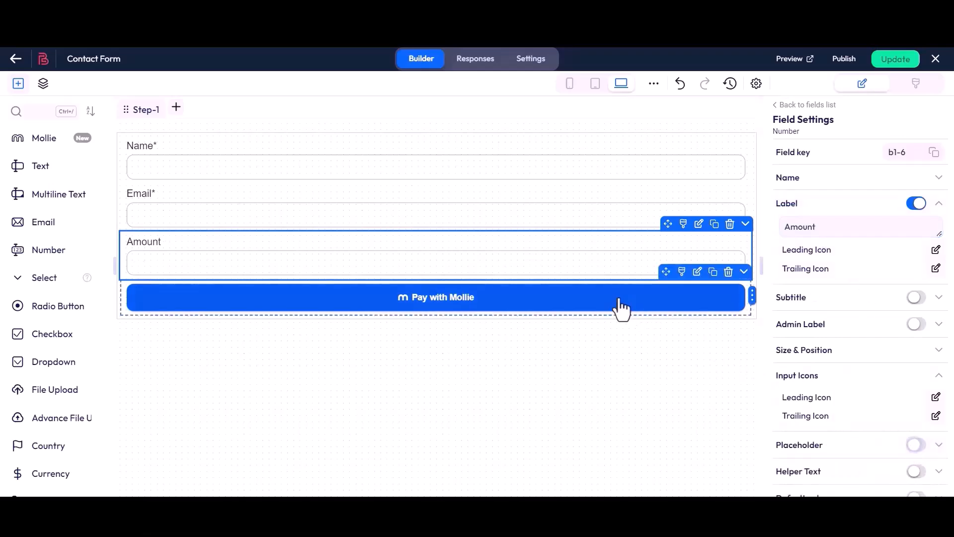
# - Choose Amount as the Mollie field's dynamic amount field and update the form
pyautogui.click(621, 308)
pyautogui.scroll(-5, 773, 298)
pyautogui.moveTo(775, 259); pyautogui.dragTo(854, 251)
pyautogui.click(853, 252)
pyautogui.click(816, 273)
pyautogui.click(815, 302)
pyautogui.click(894, 61)
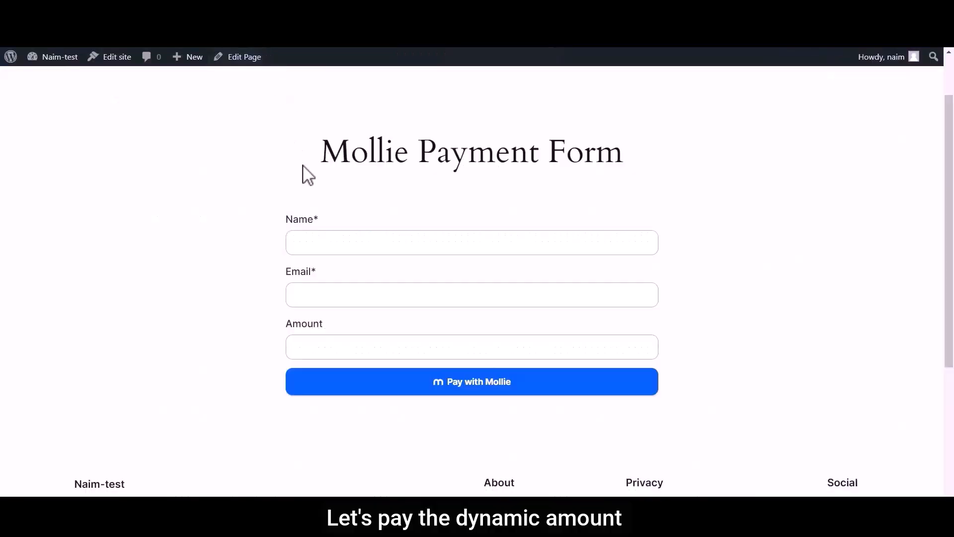
# - Fill in the published payment form with the name Bit Apps, the contact's e-mail and the amount 40, and proceed to pay with Mollie
pyautogui.click(334, 248)
pyautogui.write('Bit Apps')
pyautogui.click(341, 302)
pyautogui.click(351, 352)
pyautogui.write('40')
pyautogui.click(464, 389)
# - Enter the test card number, card holder Bit Apps, expiry date and CVV for the $40.00 checkout, and submit the payment
pyautogui.click(417, 228)
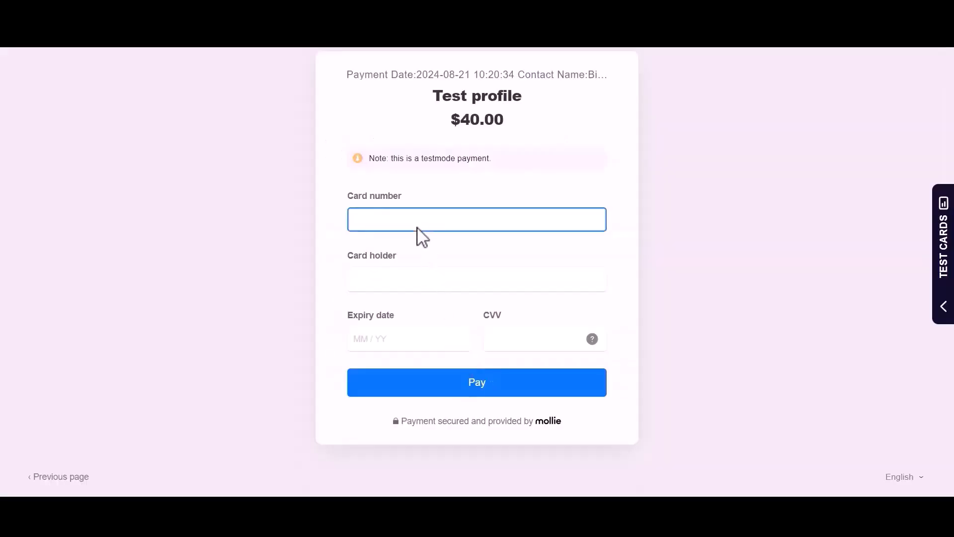
pyautogui.click(420, 280)
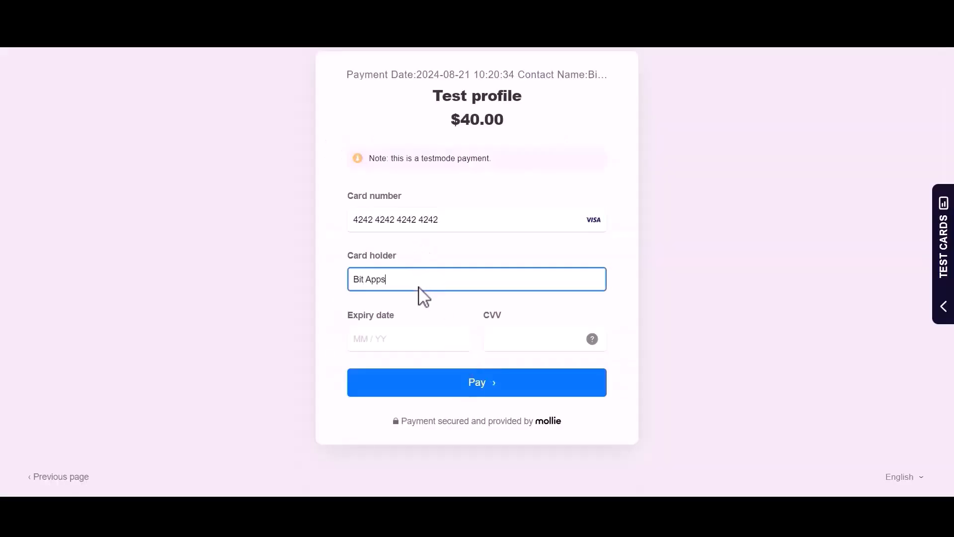
pyautogui.click(422, 336)
pyautogui.write('0')
pyautogui.click(511, 338)
pyautogui.write('363')
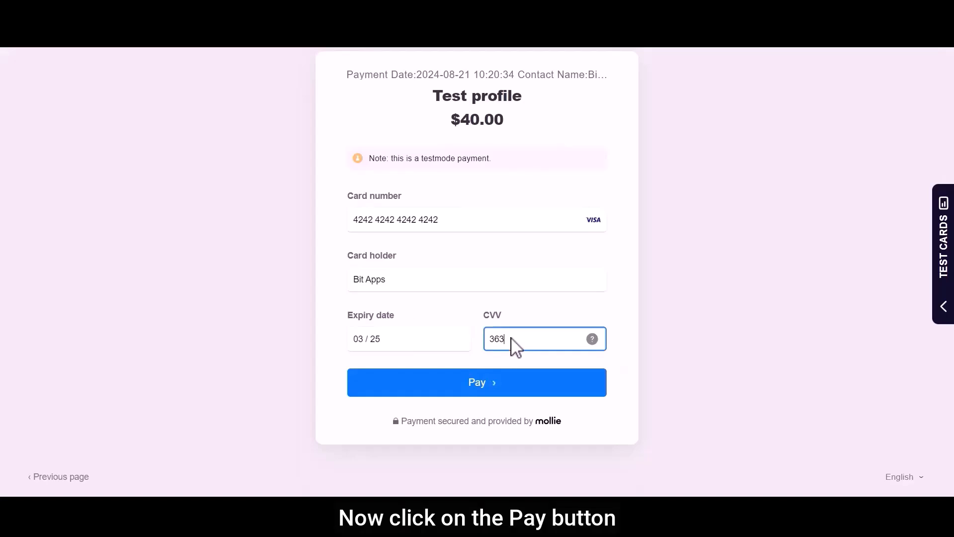
pyautogui.click(491, 385)
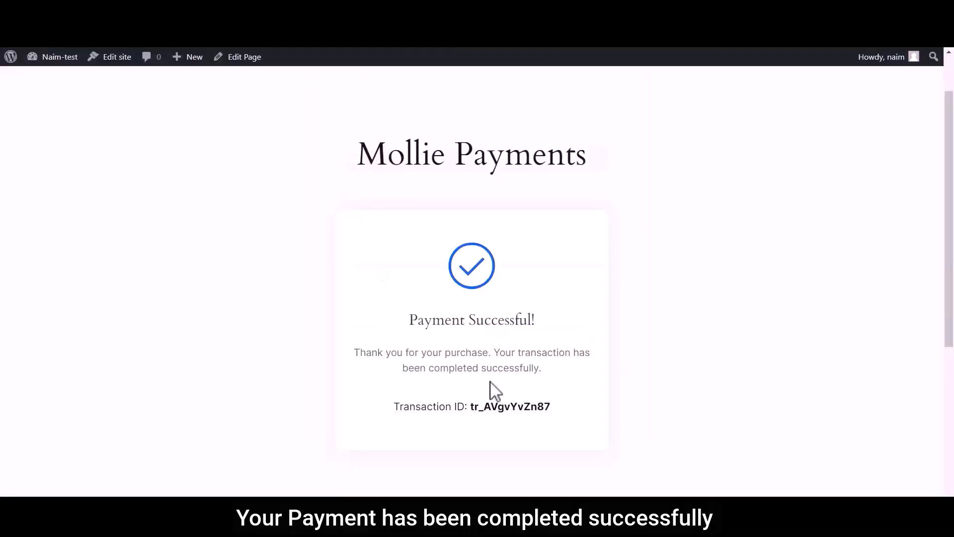
# - Check the payment confirmation message and the transaction ID on the Mollie Payments page
pyautogui.moveTo(410, 321); pyautogui.dragTo(532, 328)
pyautogui.click(549, 328)
pyautogui.moveTo(394, 408); pyautogui.dragTo(553, 411)
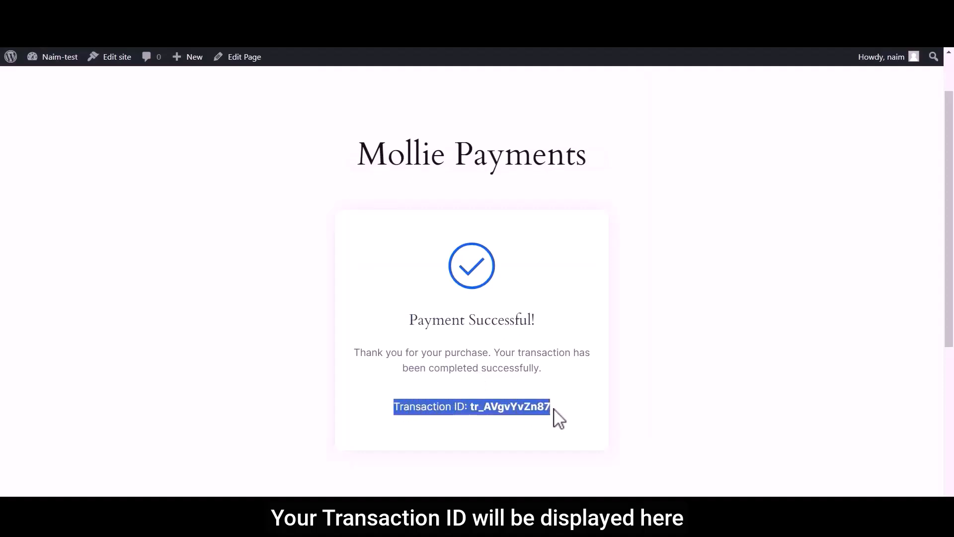
pyautogui.click(553, 410)
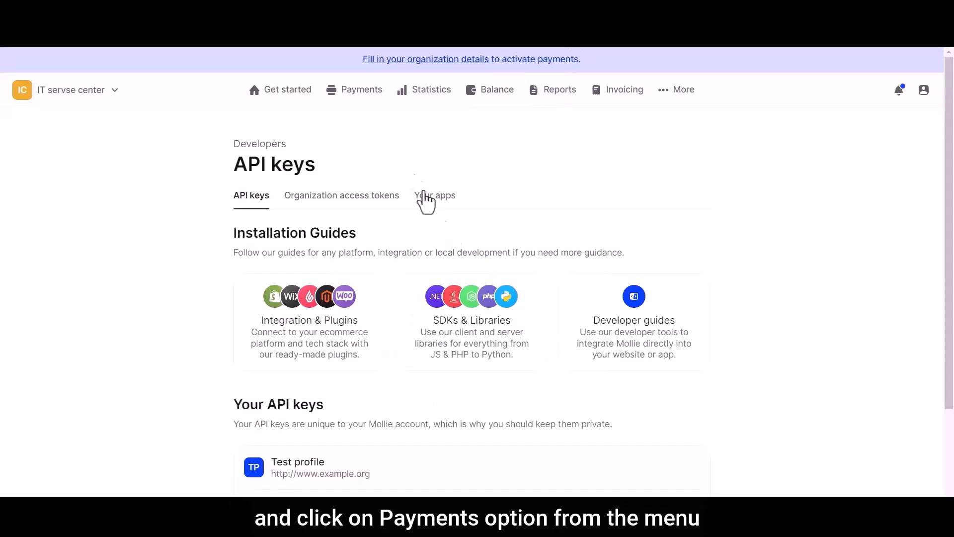
# - Open the 40.00 US$ payment from the Mollie dashboard's payments list and examine its description
pyautogui.click(364, 91)
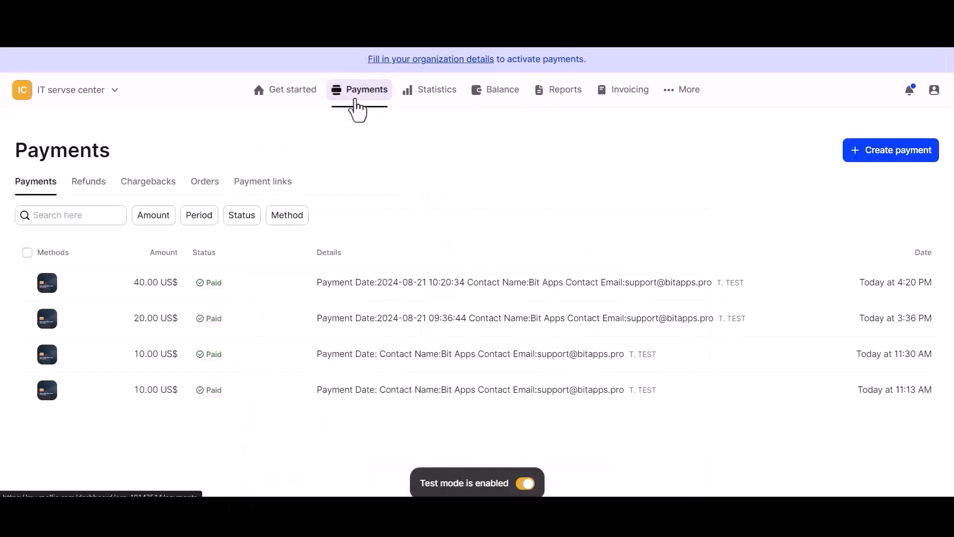
pyautogui.click(113, 298)
pyautogui.moveTo(171, 256); pyautogui.dragTo(585, 265)
pyautogui.click(585, 265)
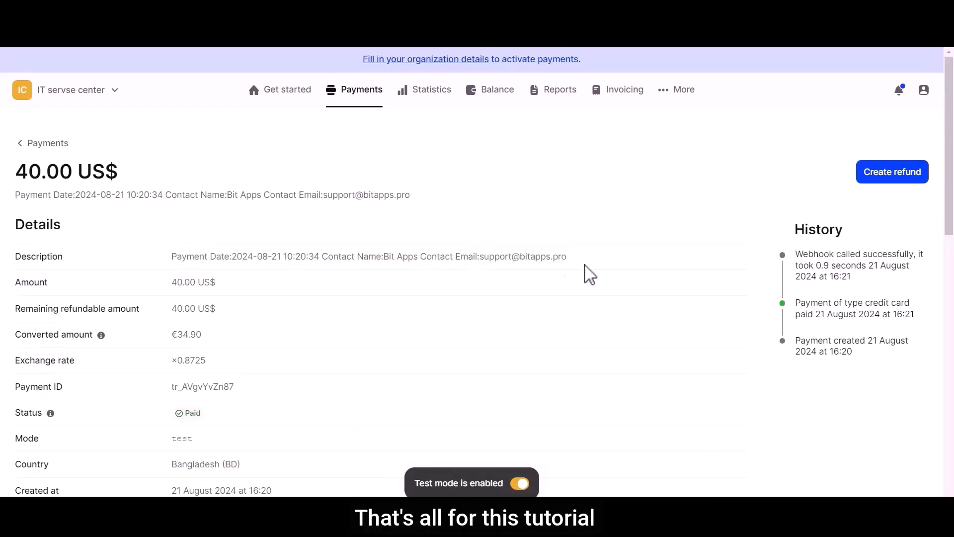